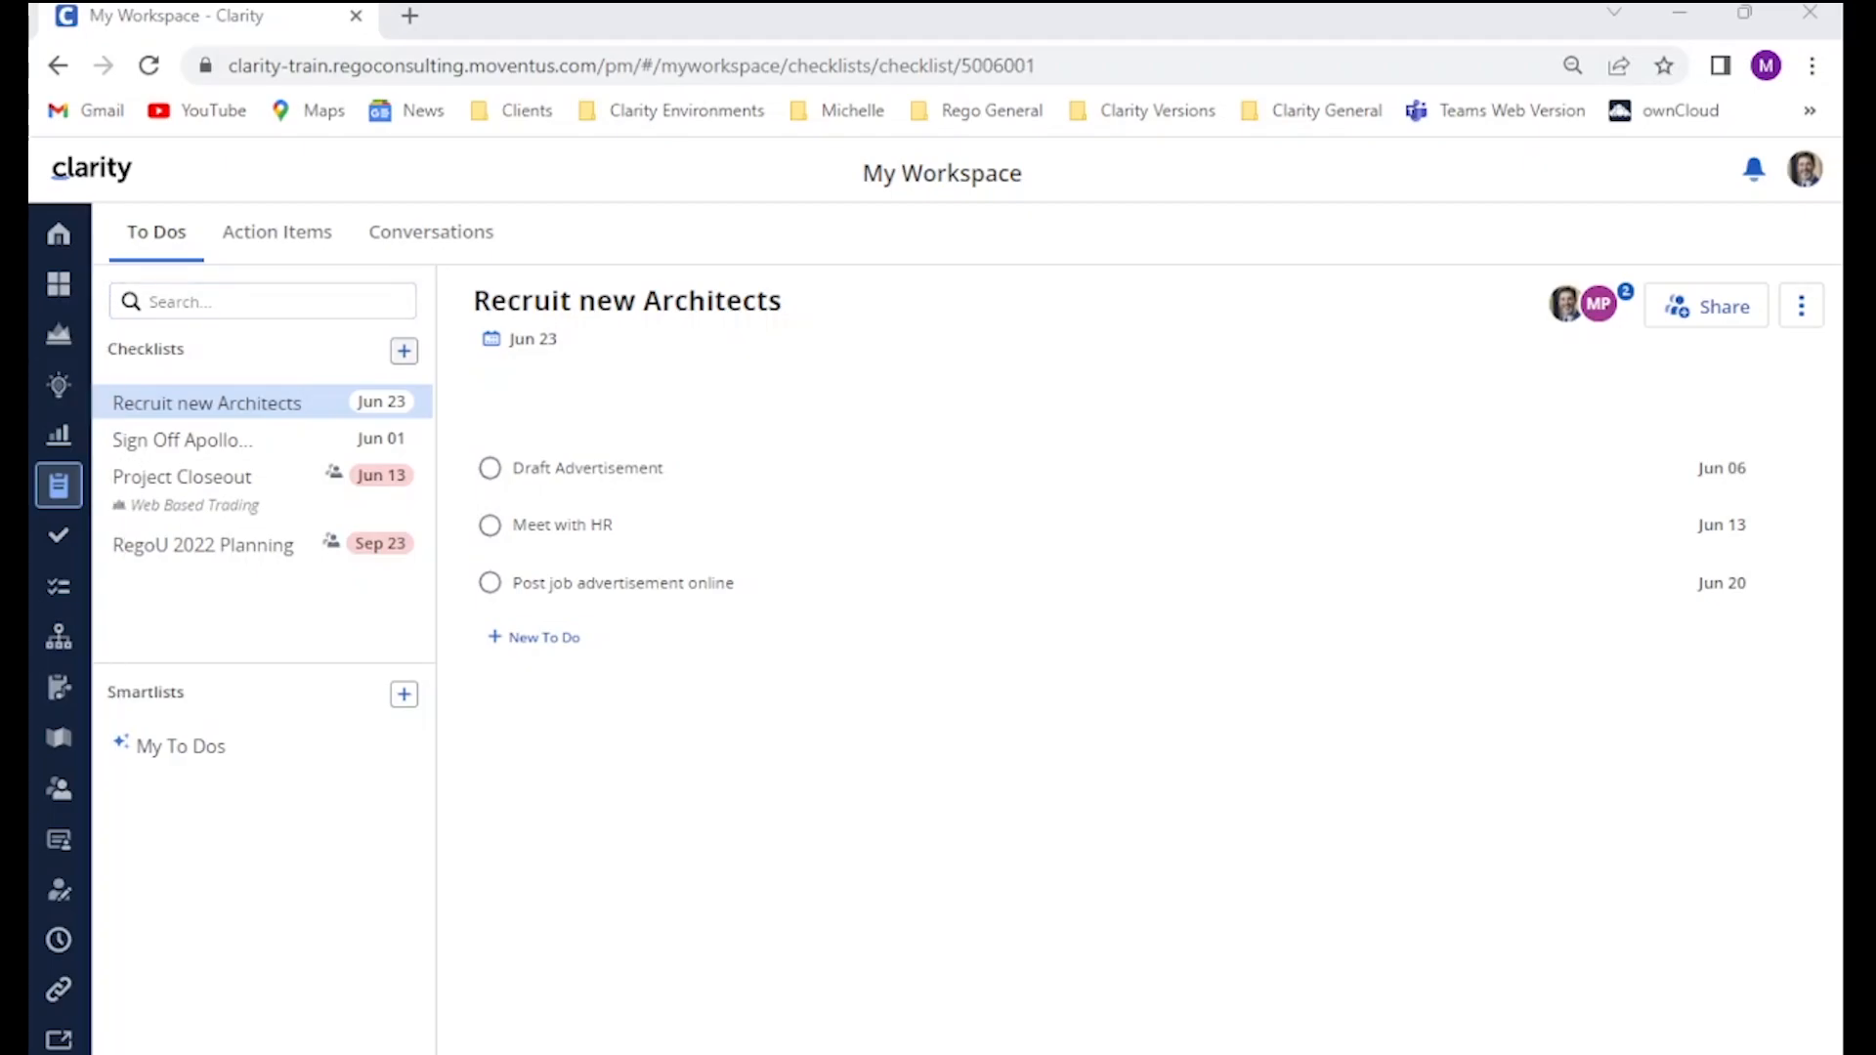
Create a new checklist named "Follow up with business analyst re. Airport Access Security spec".
{"action": "left_click", "coordinate": [403, 350]}
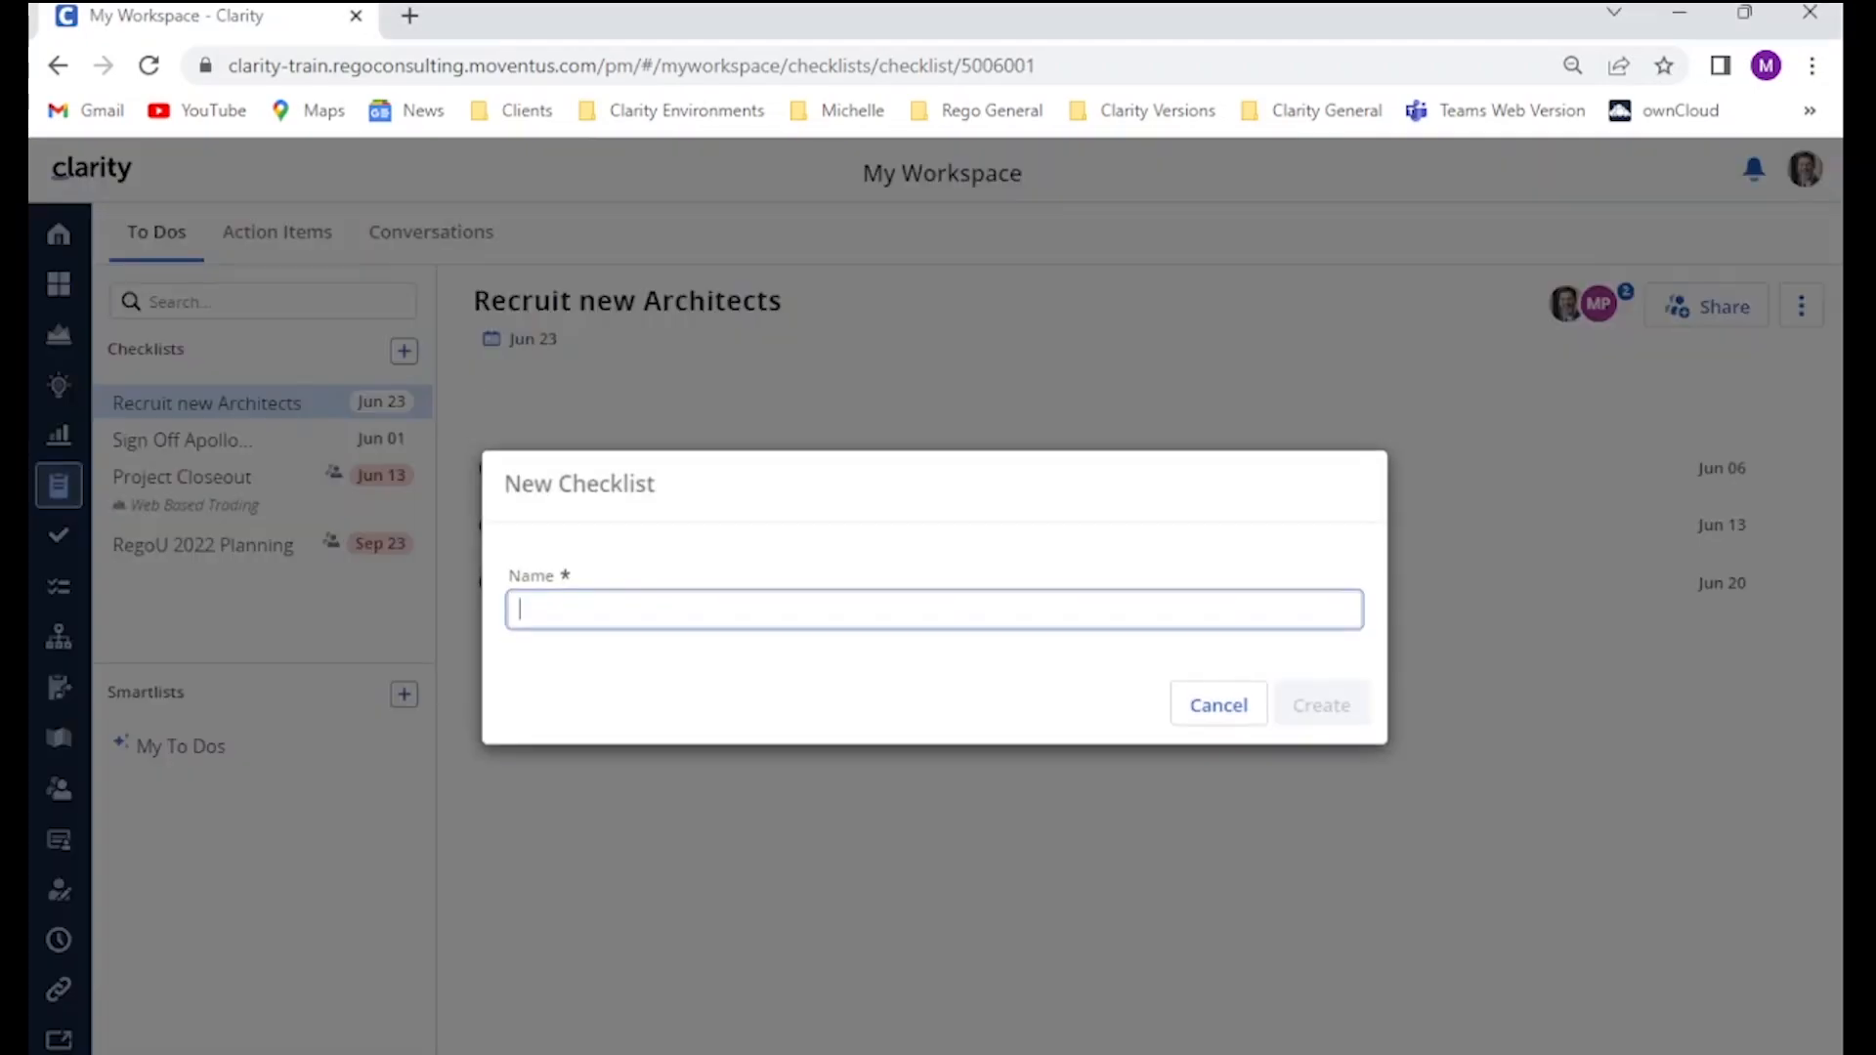
{"action": "key", "text": "alt+Tab"}
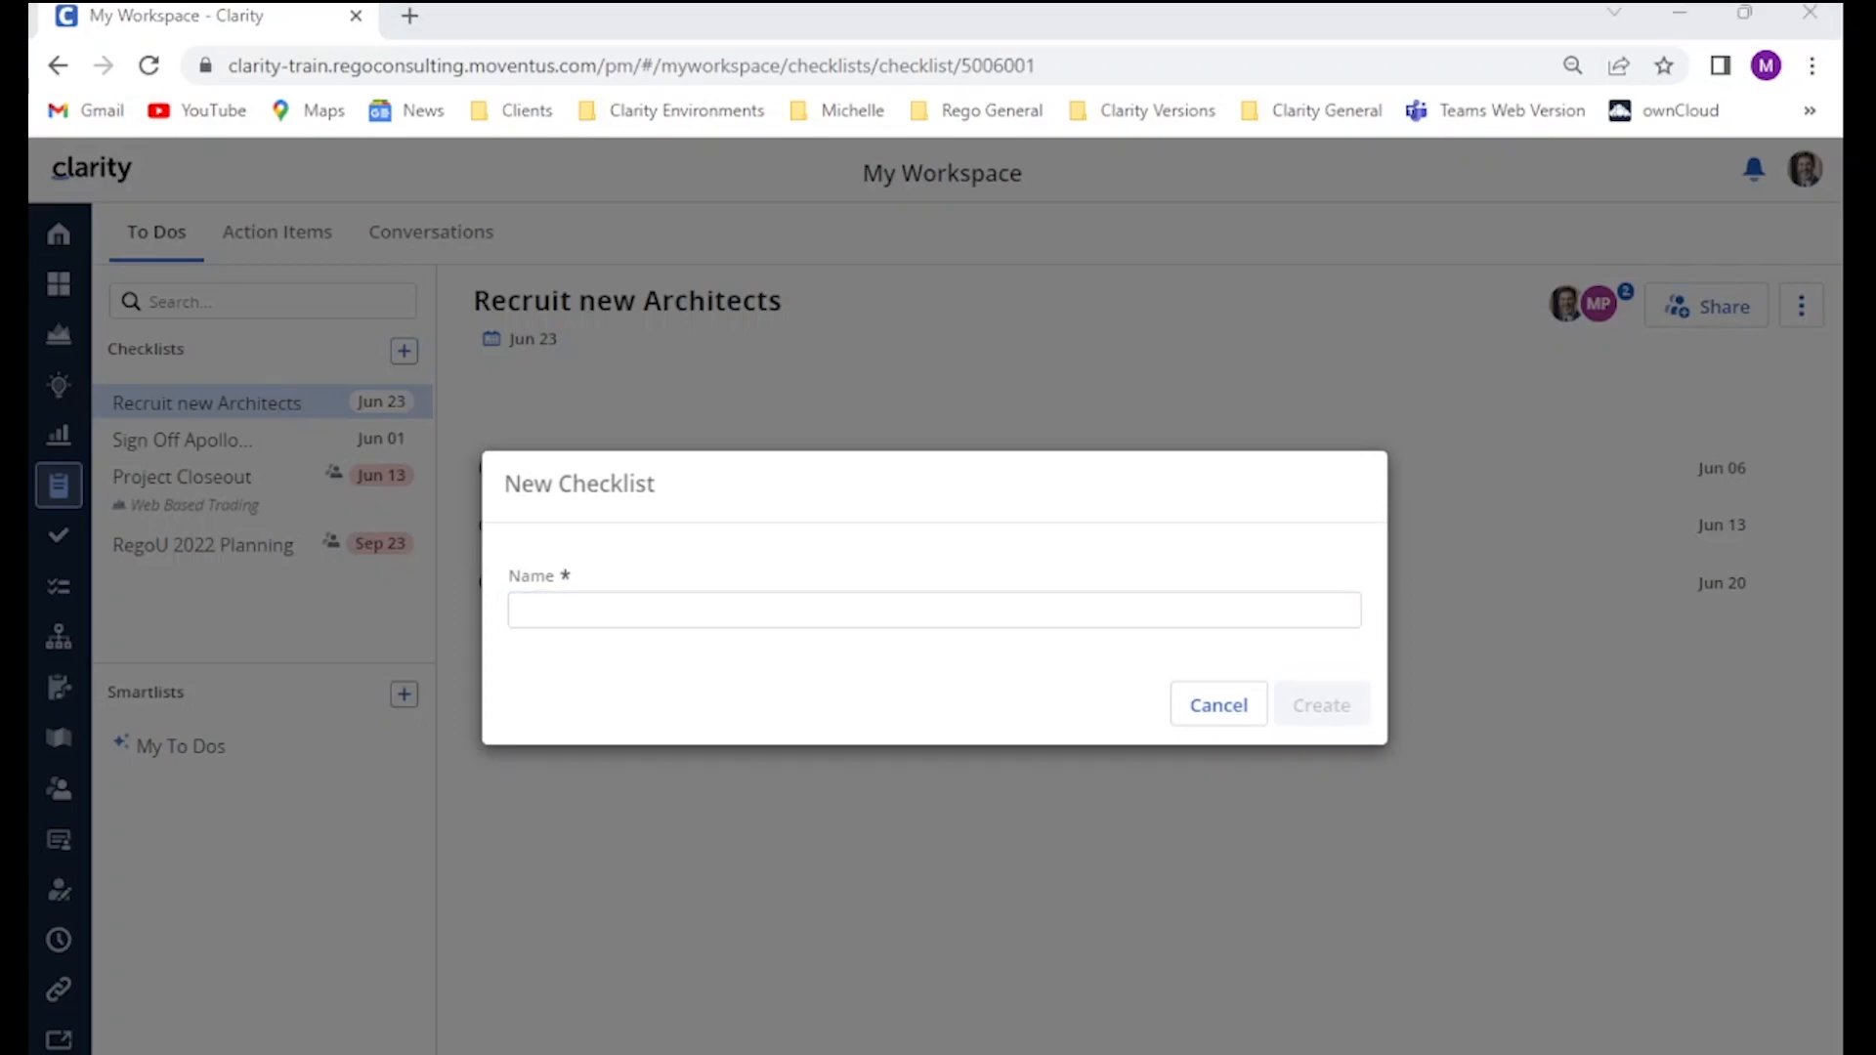
{"action": "key", "text": "alt+Tab"}
{"action": "type", "text": "Follow up with business analyst re. Airport Access Security spec"}
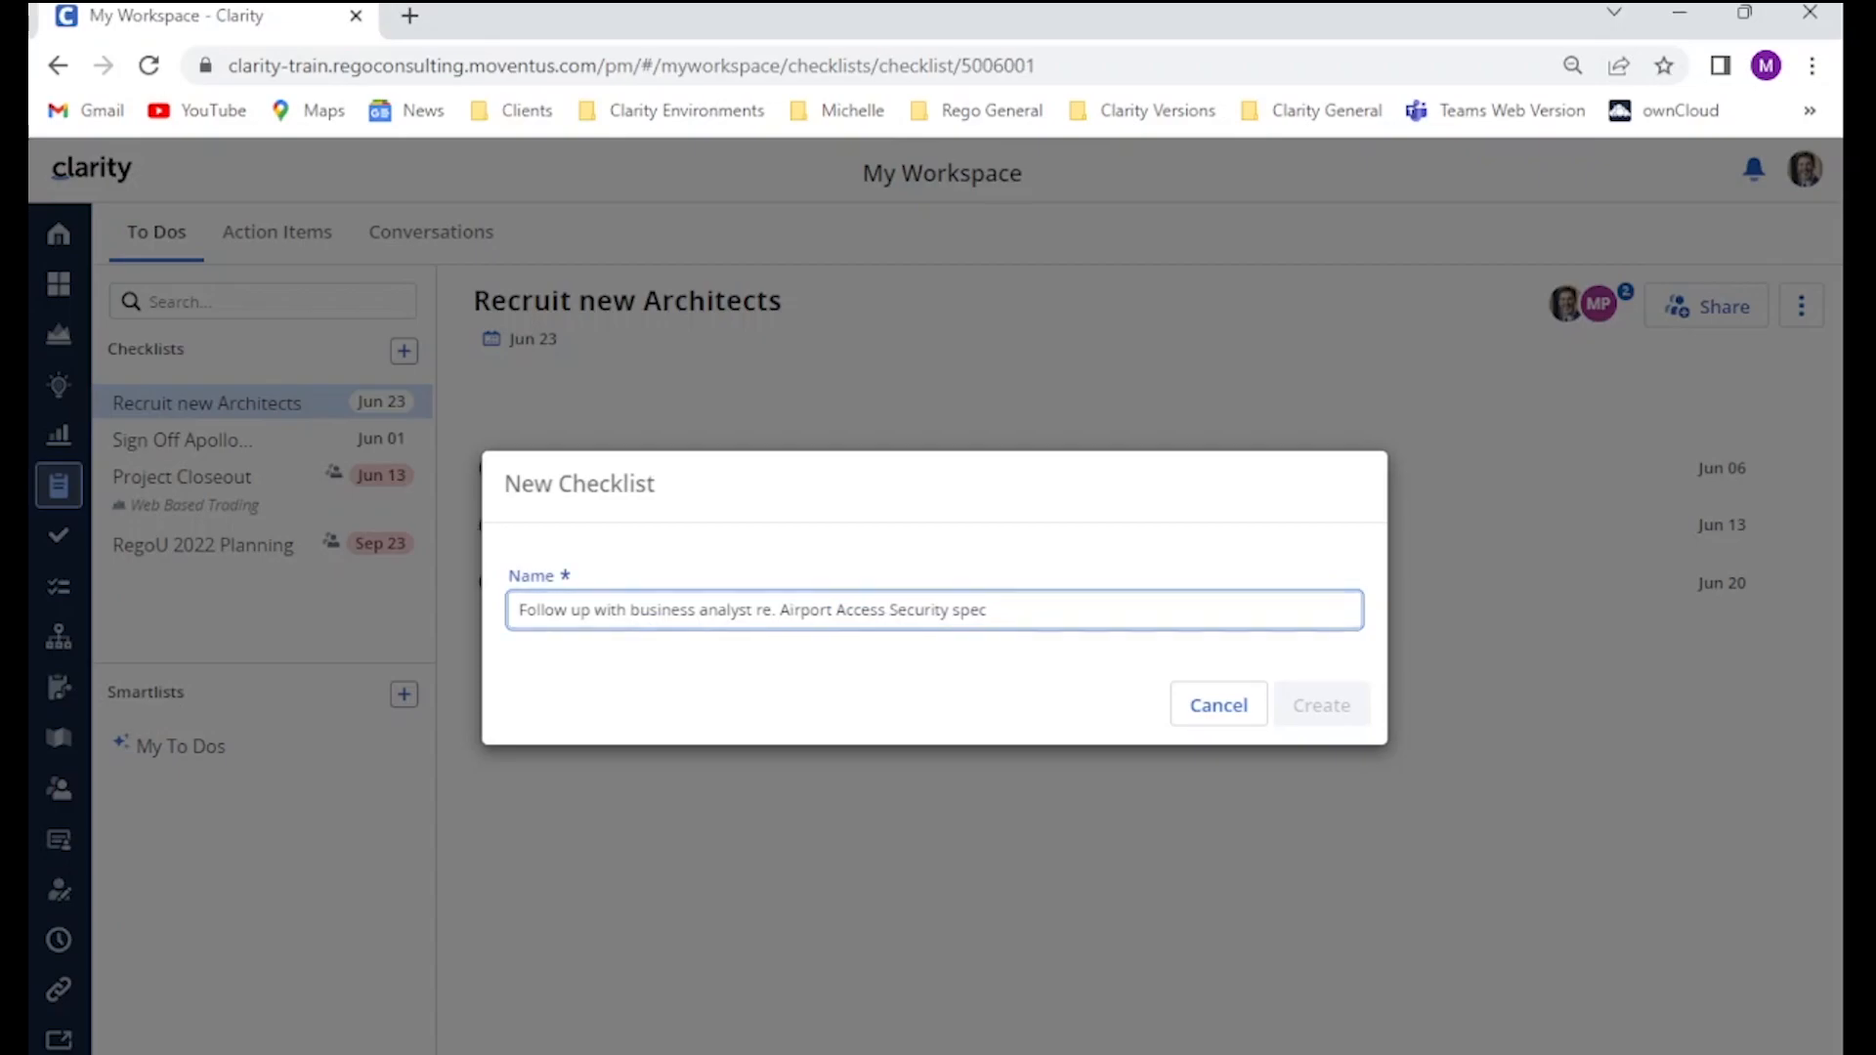
{"action": "left_click", "coordinate": [1321, 704]}
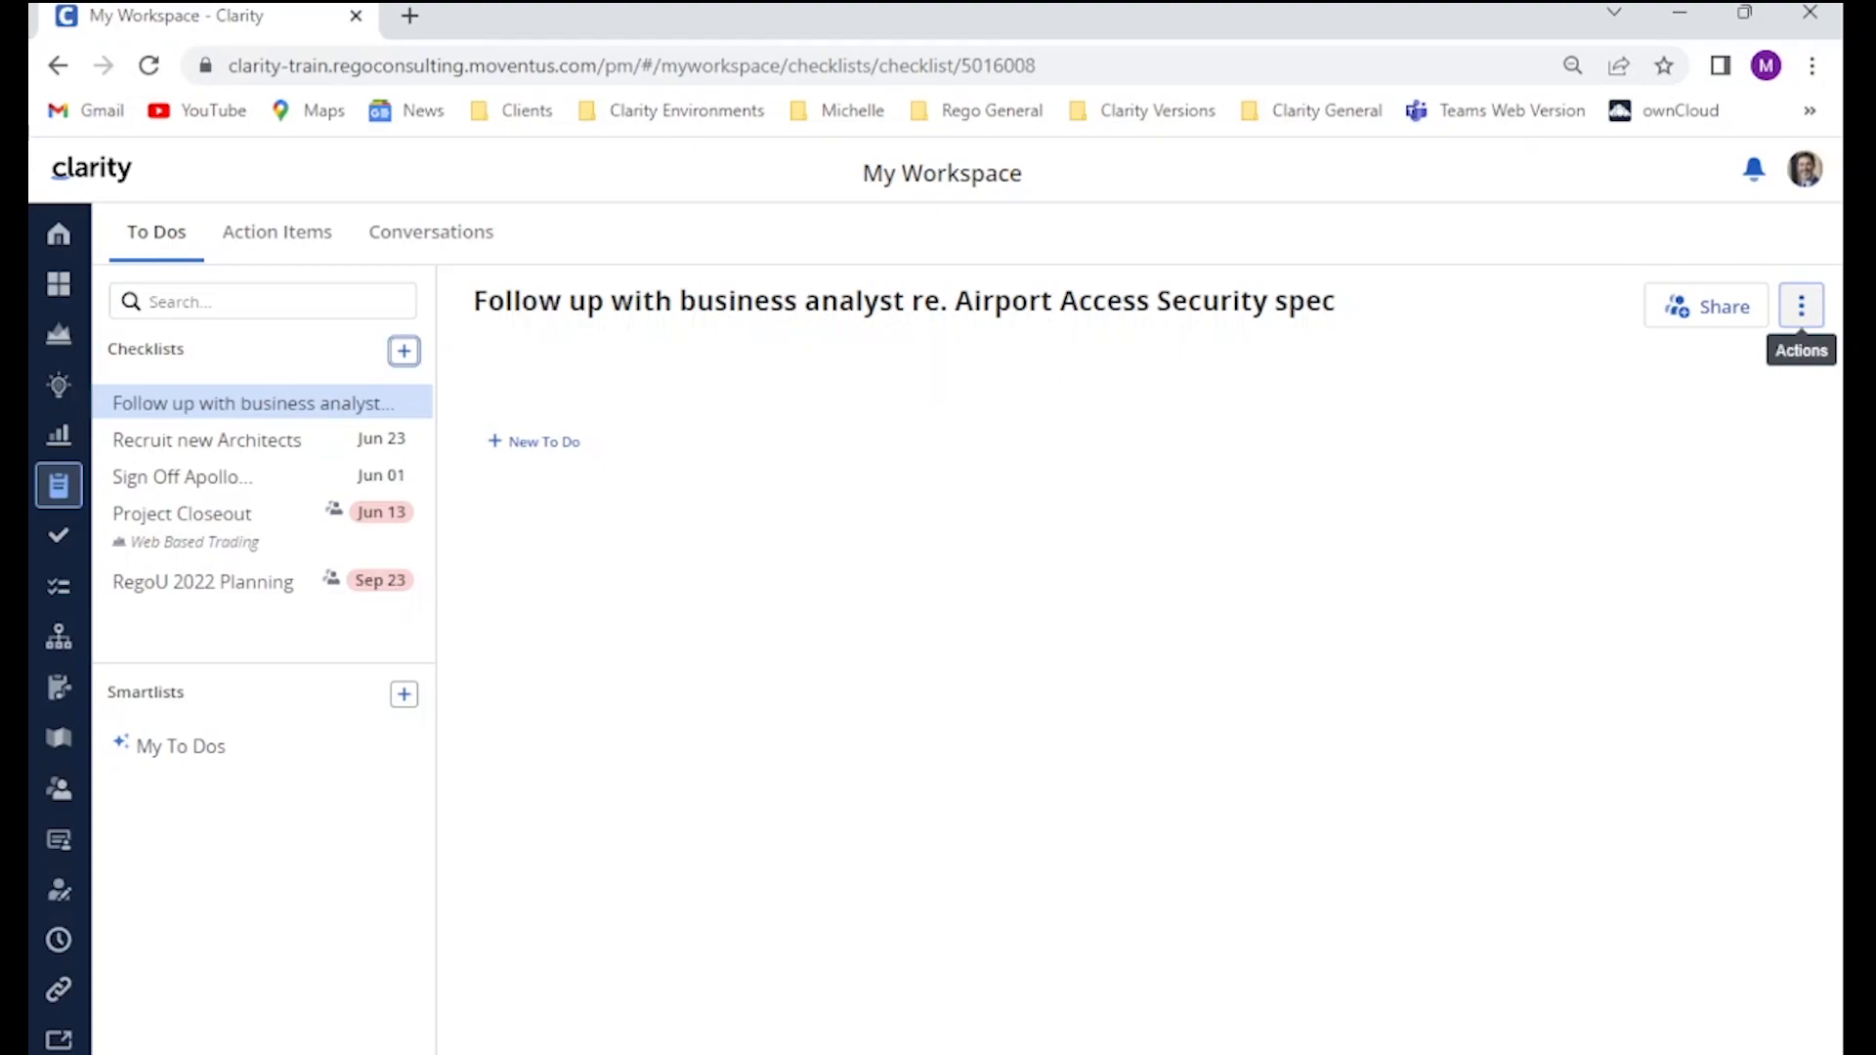
Set the due date of the business analyst follow-up checklist to June 9, 2023.
{"action": "left_click", "coordinate": [1800, 306]}
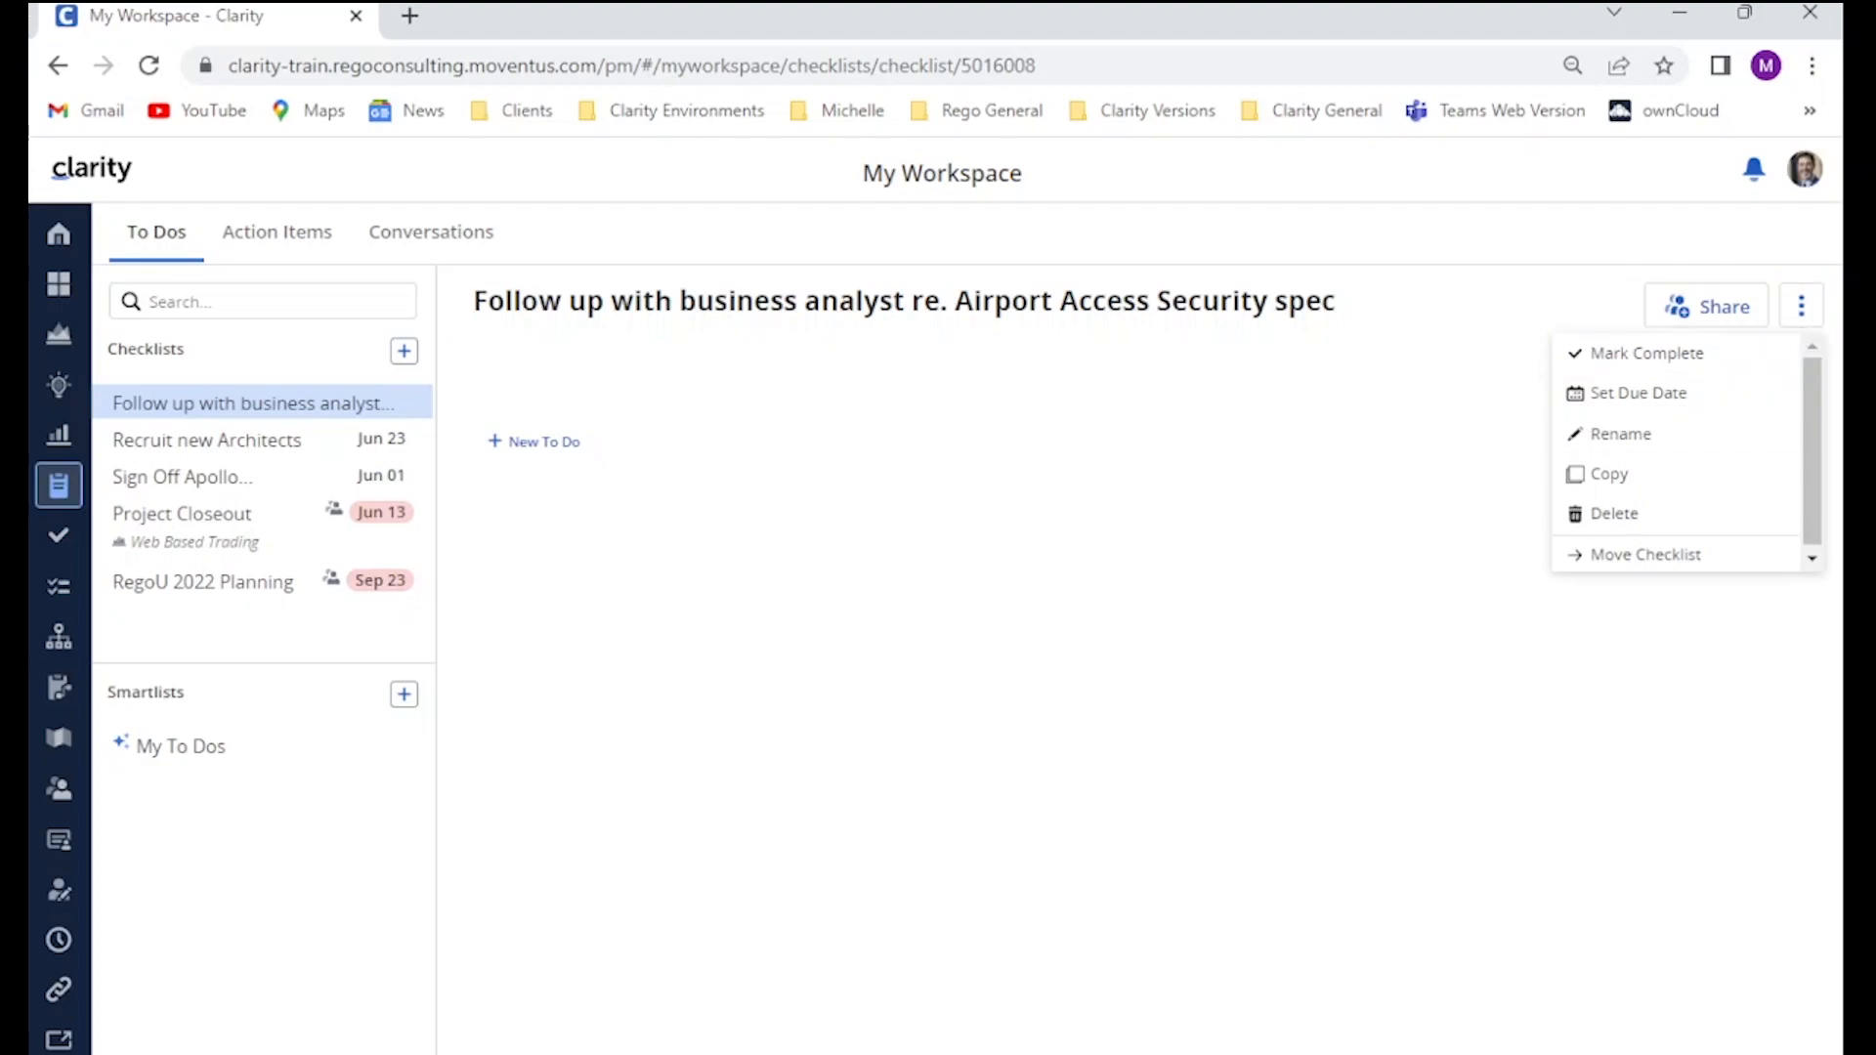
{"action": "left_click", "coordinate": [1639, 392]}
{"action": "left_click", "coordinate": [805, 366]}
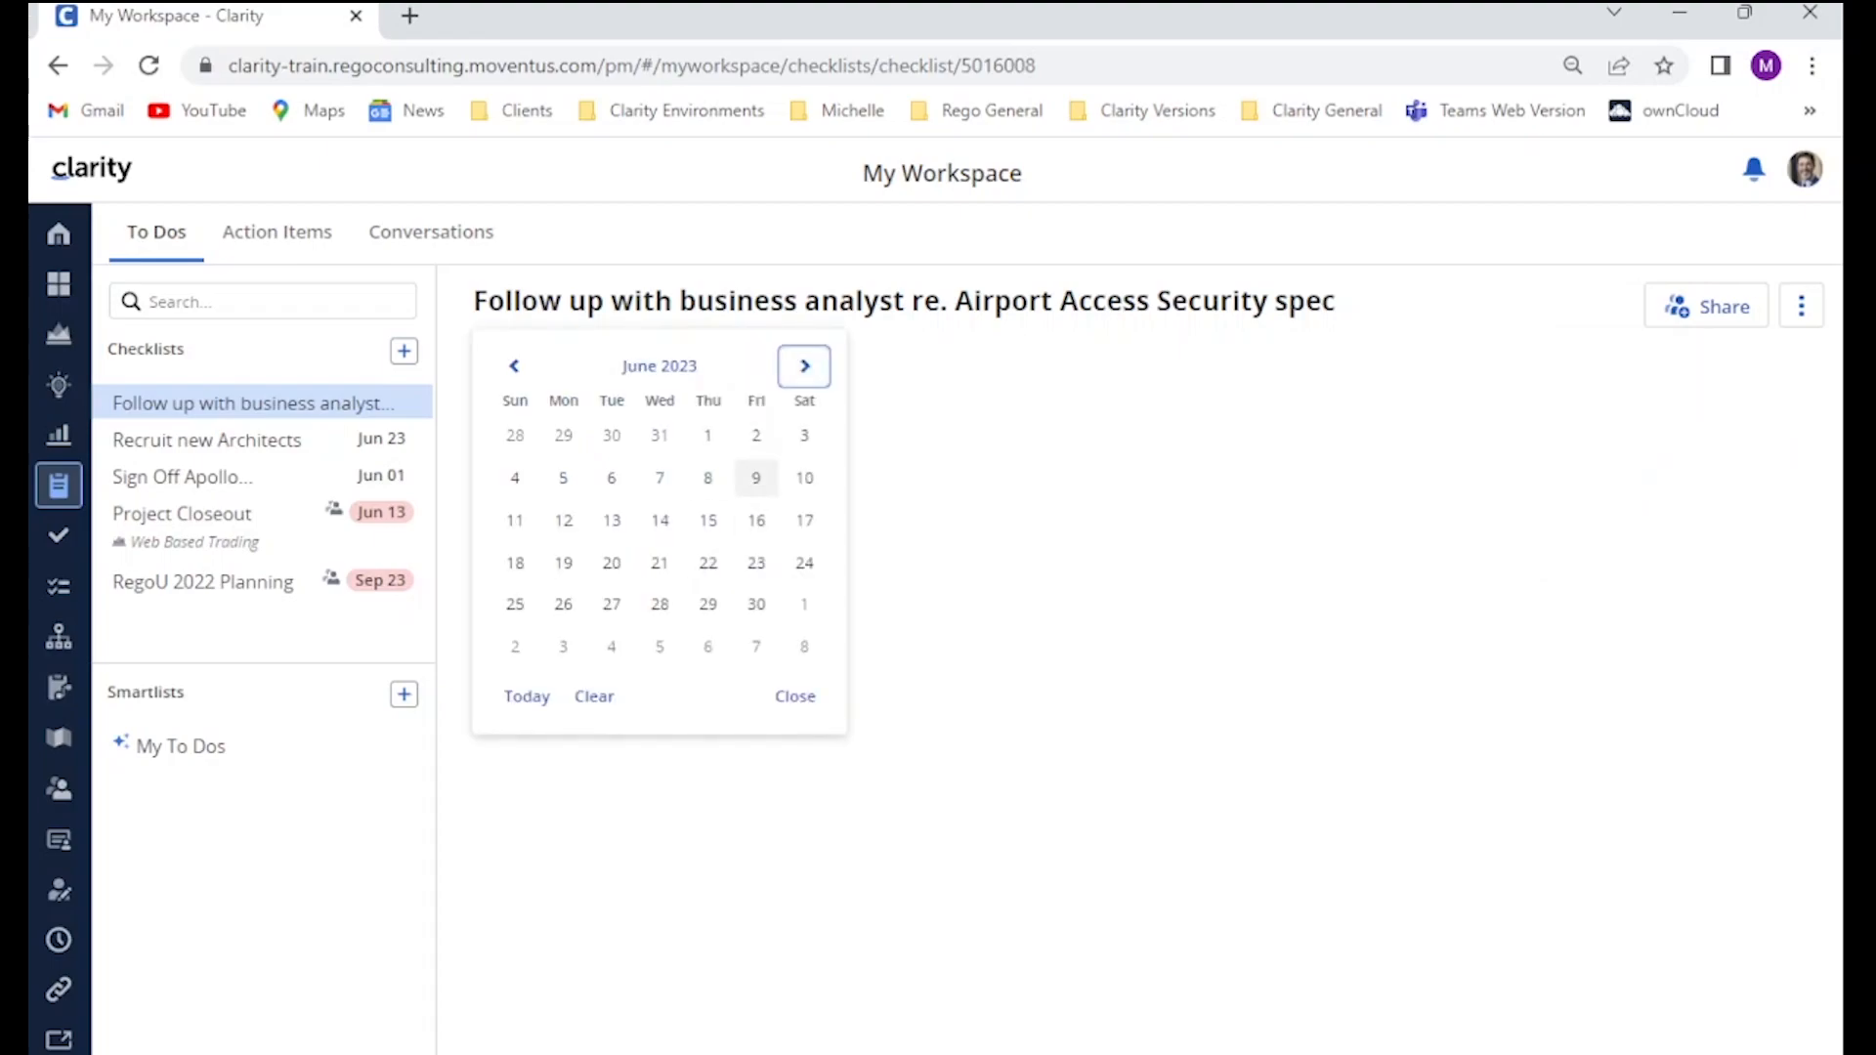
{"action": "left_click", "coordinate": [755, 476]}
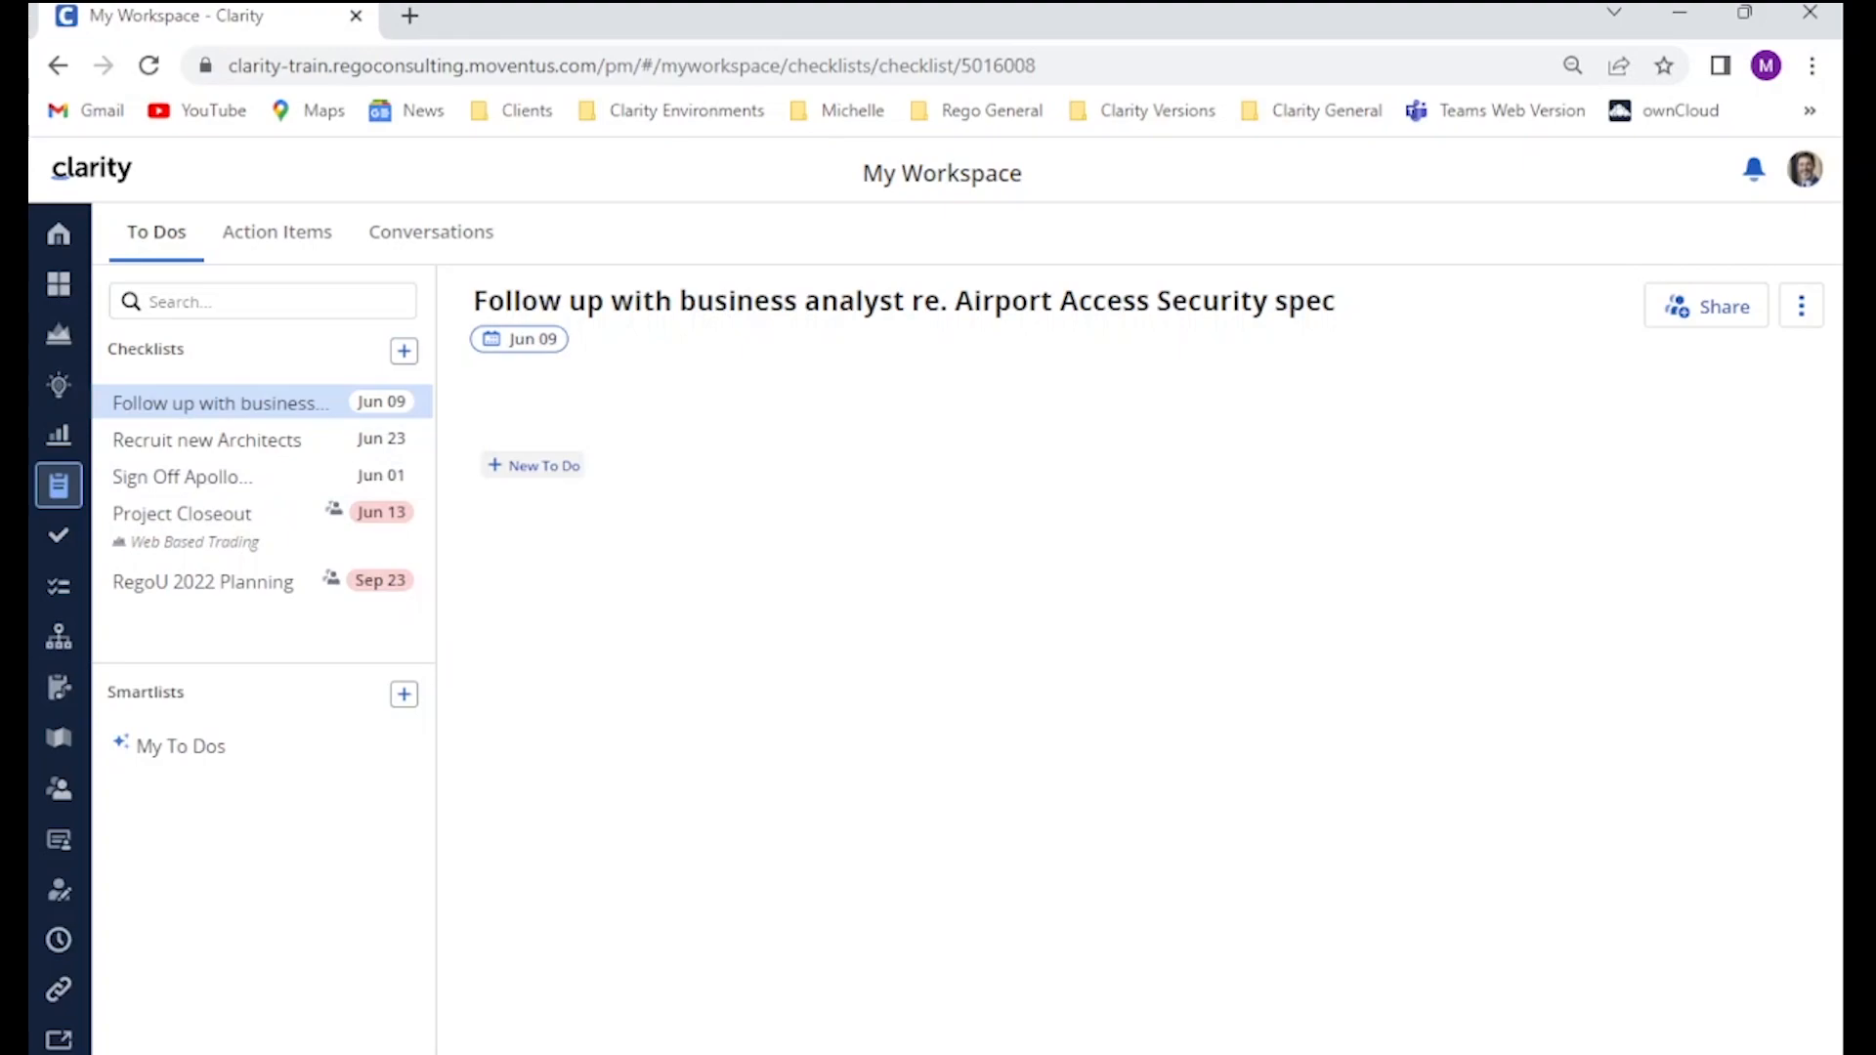
Add a to-do named "Schedule time with BA for W/C 29th May" to the follow-up checklist.
{"action": "left_click", "coordinate": [535, 465]}
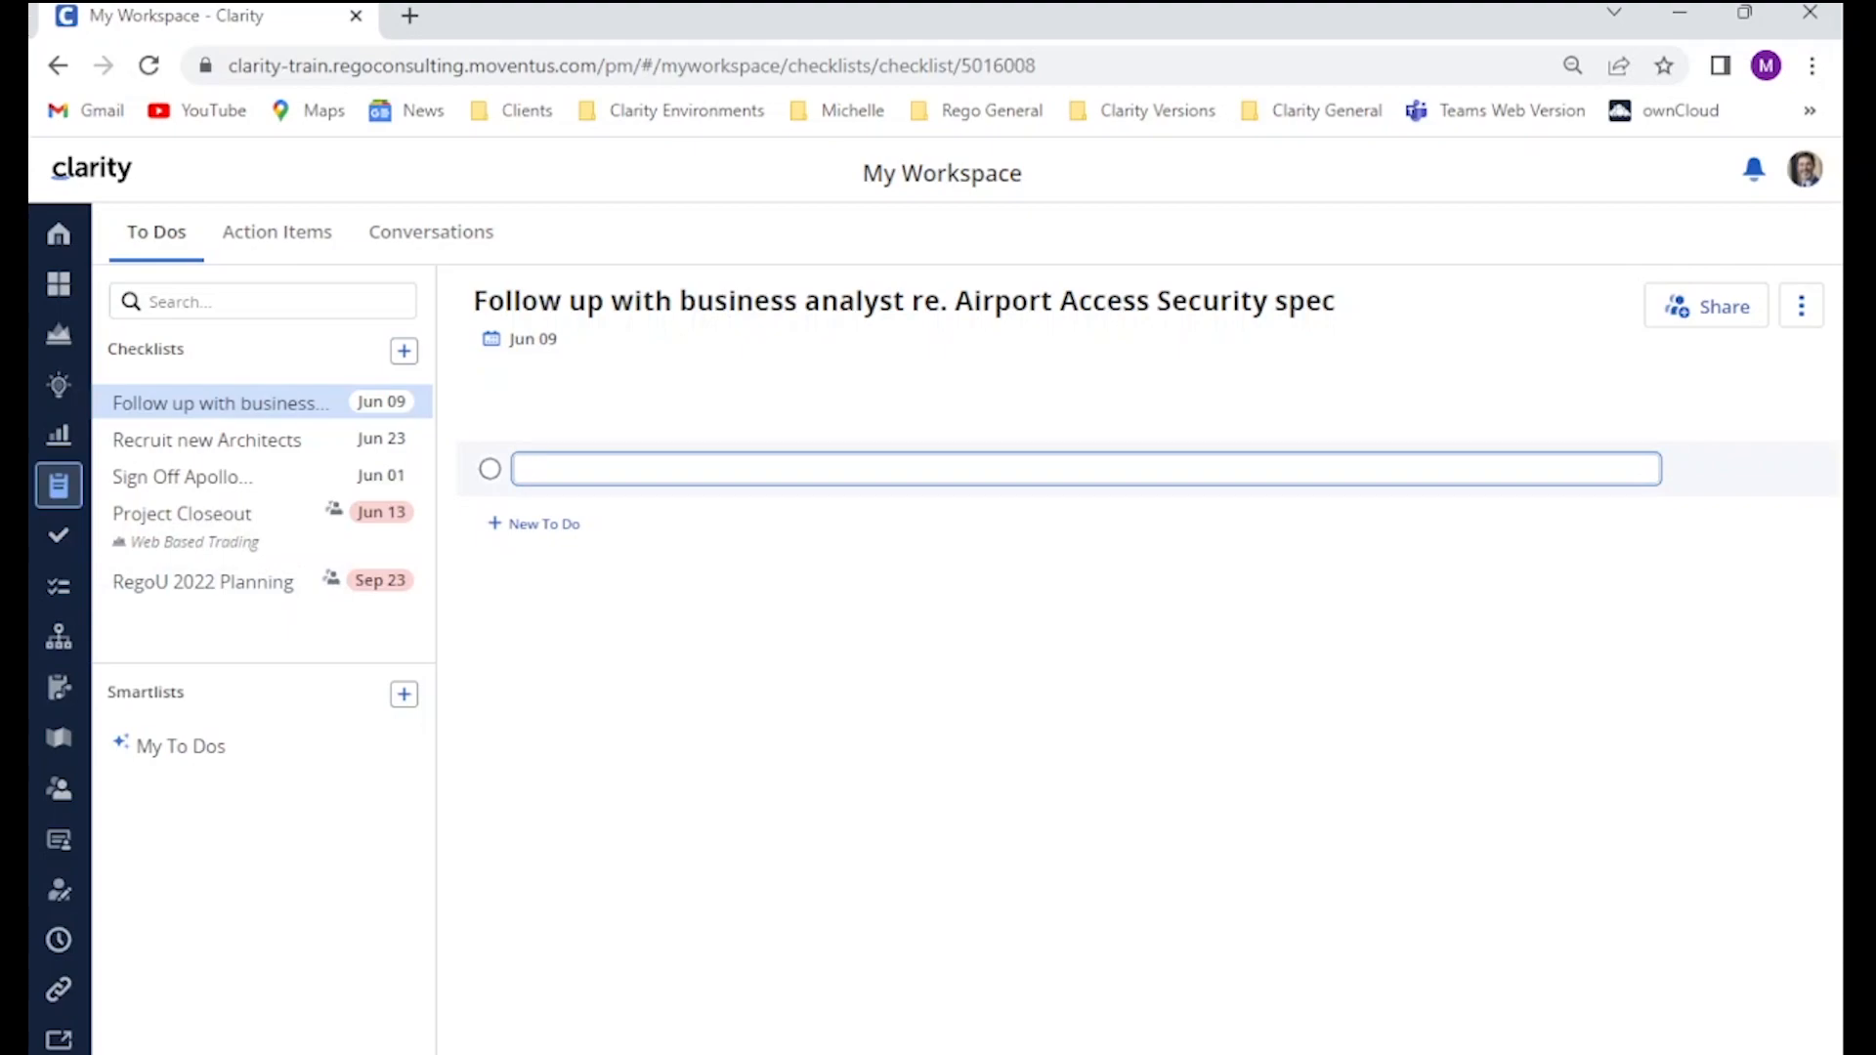
{"action": "key", "text": "alt+Tab"}
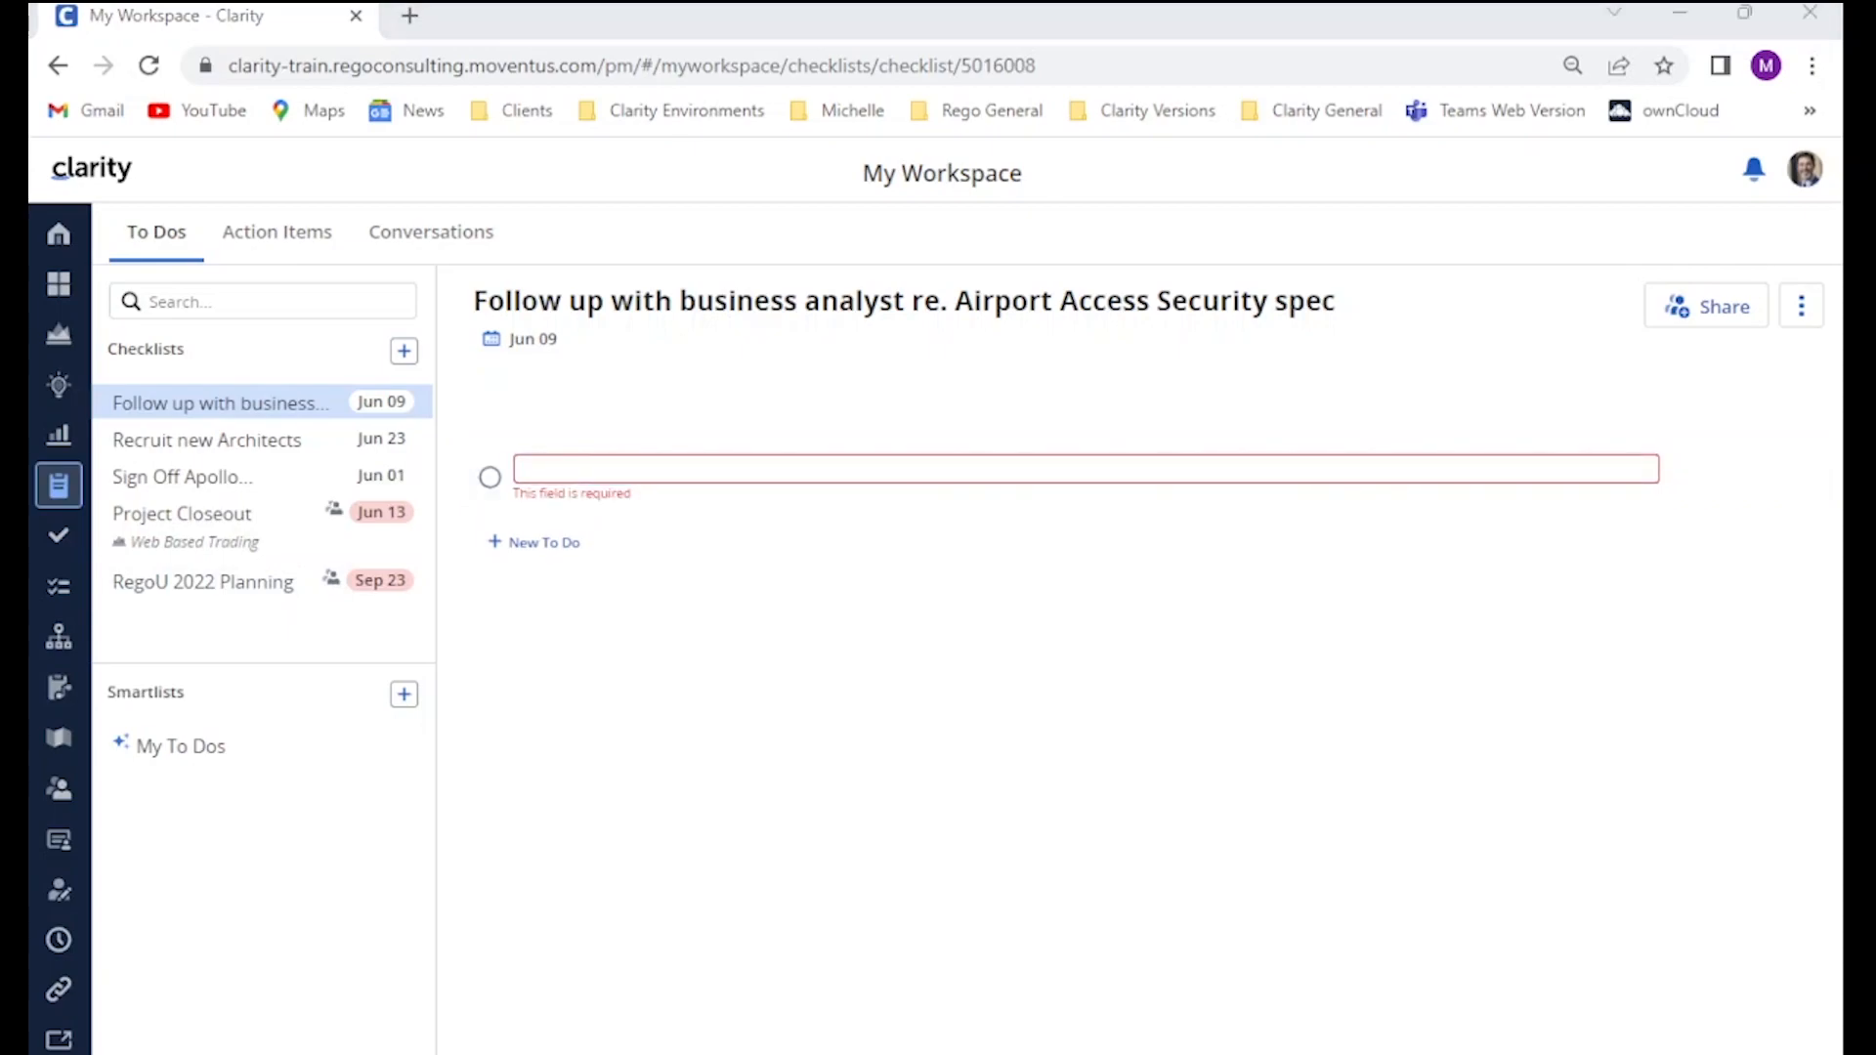
{"action": "key", "text": "alt+Tab"}
{"action": "type", "text": "Schedule time with BA for W/C 29th May"}
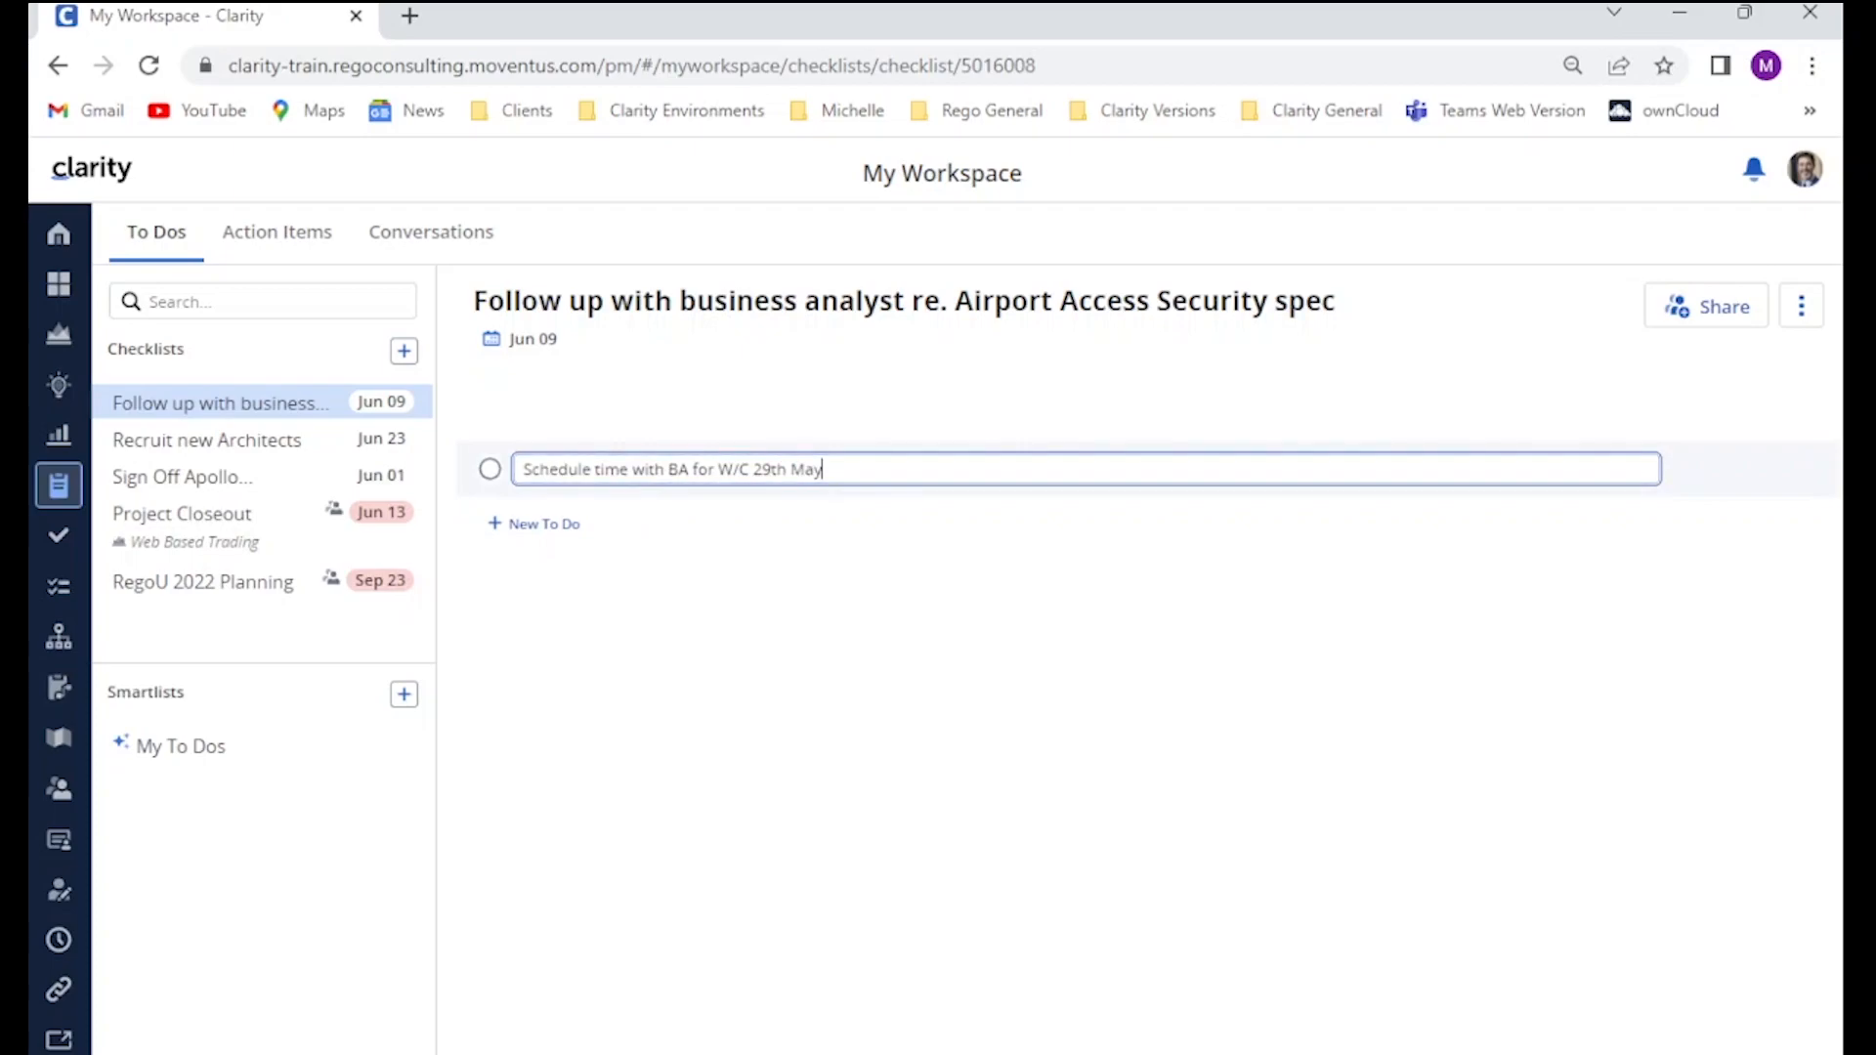
{"action": "key", "text": "Return"}
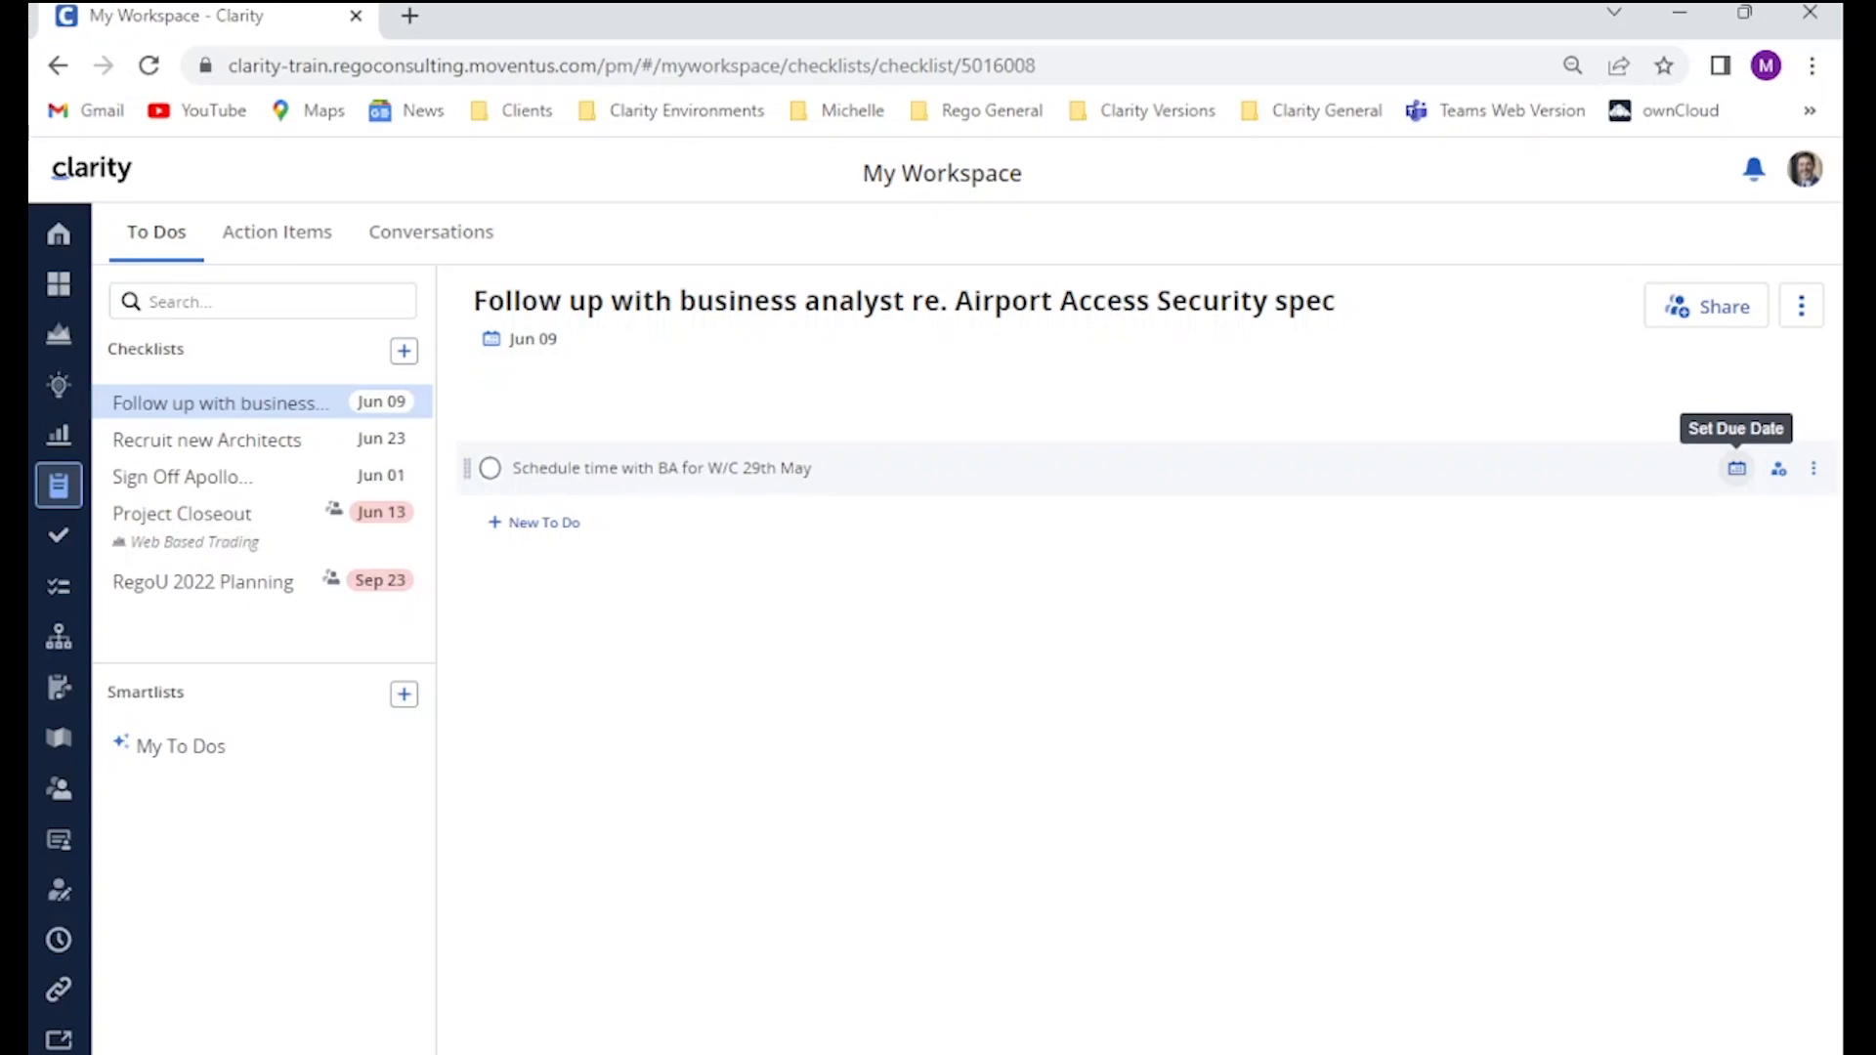
Assign the "Schedule time with BA" to-do to your own user and set its due date to May 26, 2023.
{"action": "left_click", "coordinate": [1778, 468]}
{"action": "type", "text": "mart"}
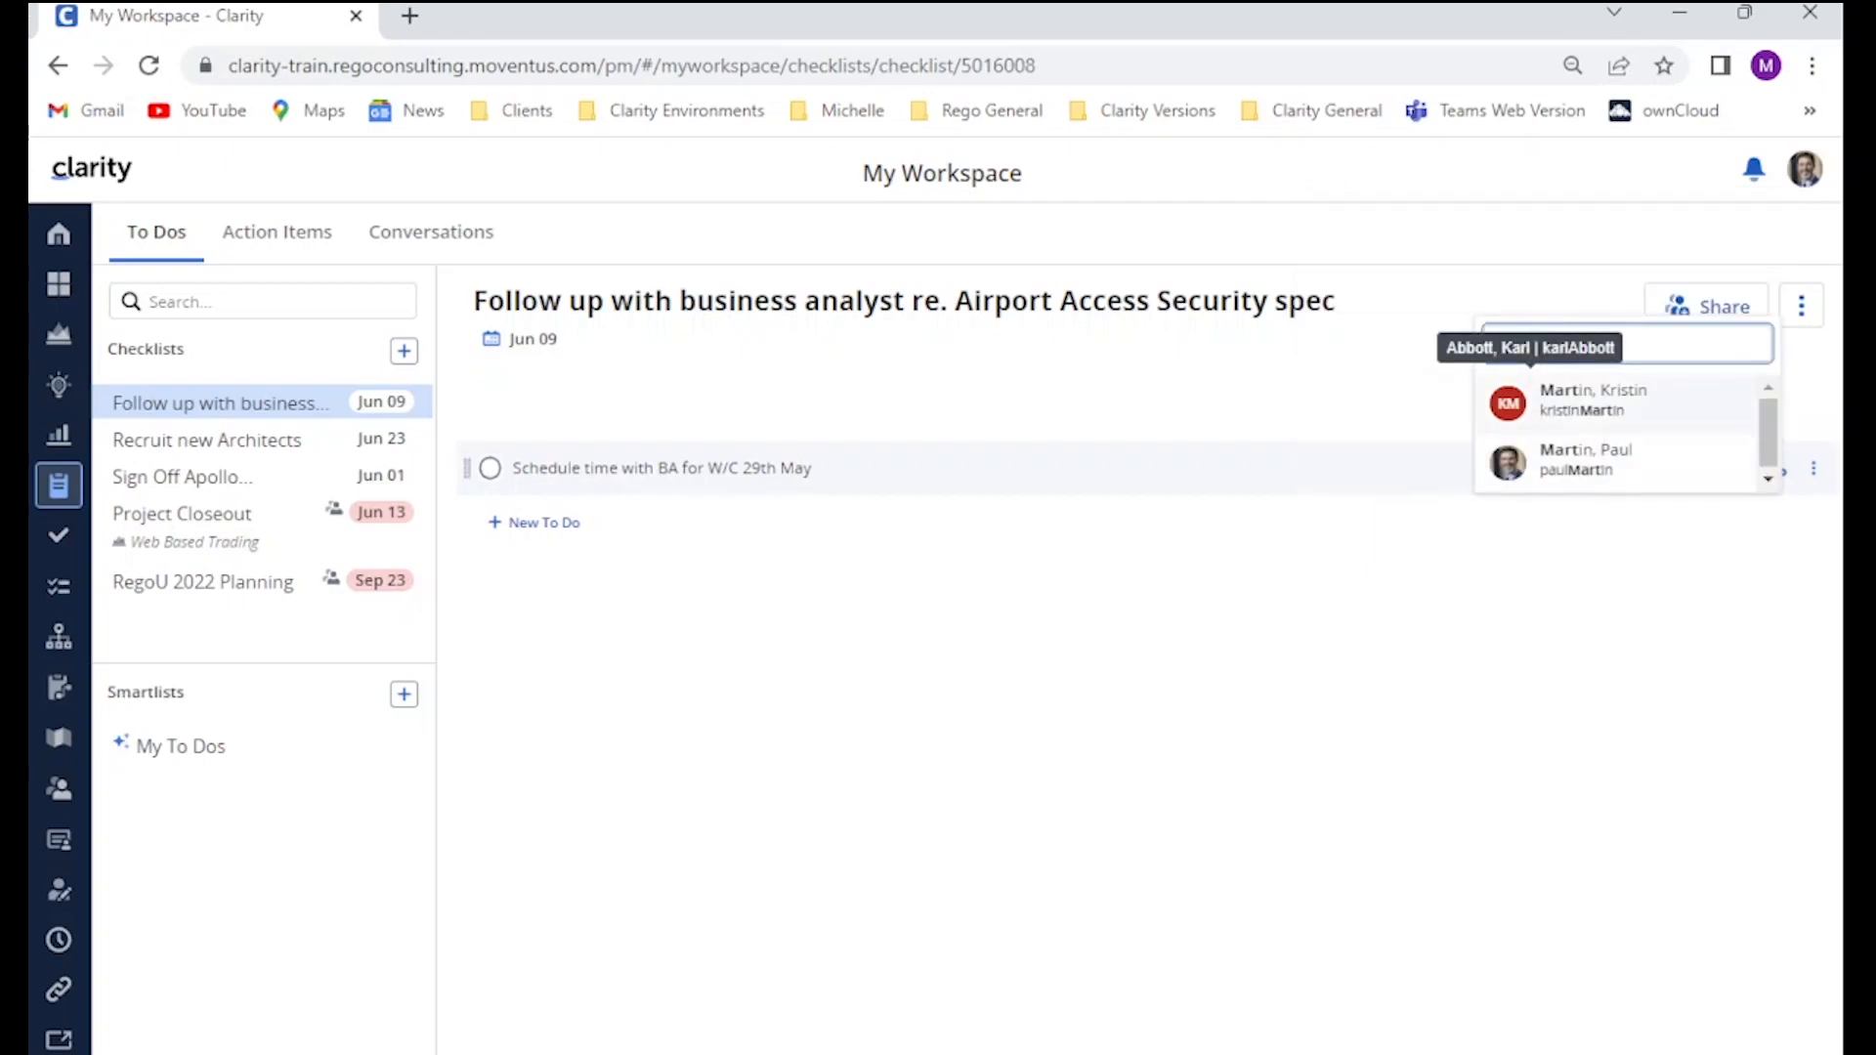
{"action": "left_click", "coordinate": [1602, 460]}
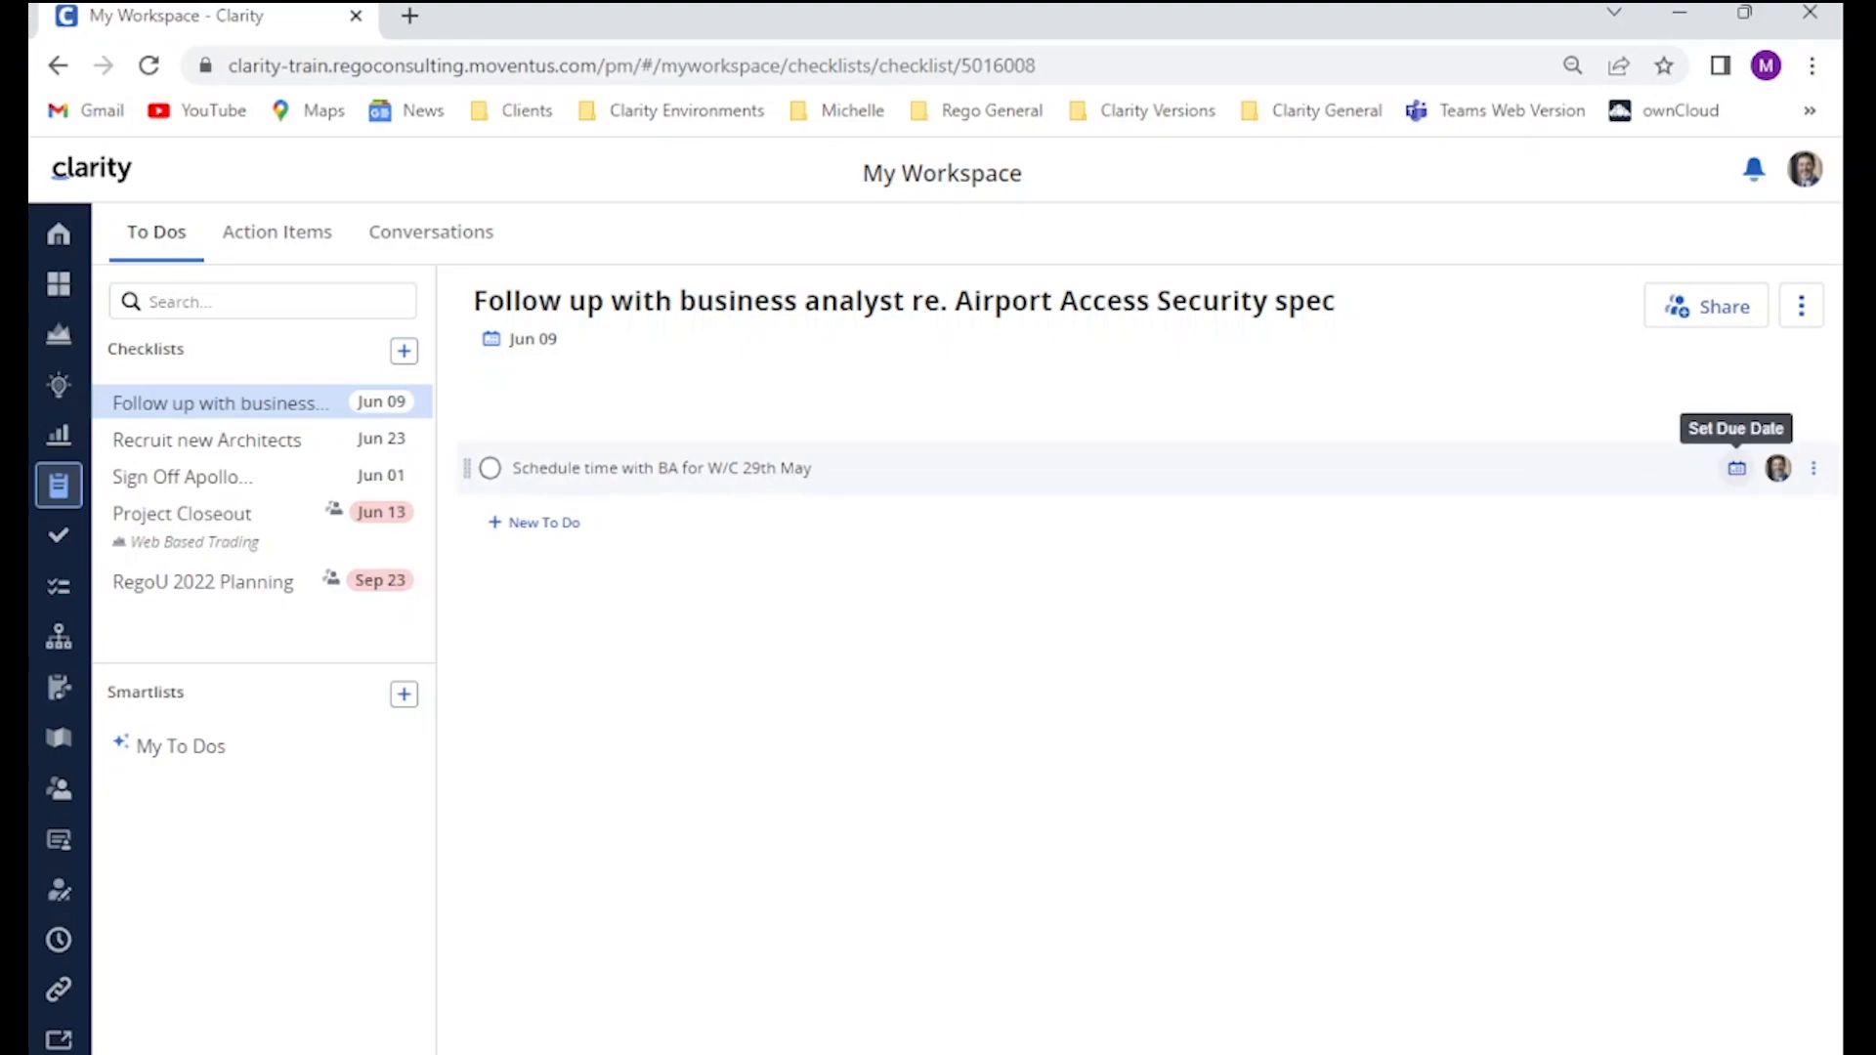
{"action": "left_click", "coordinate": [1736, 469]}
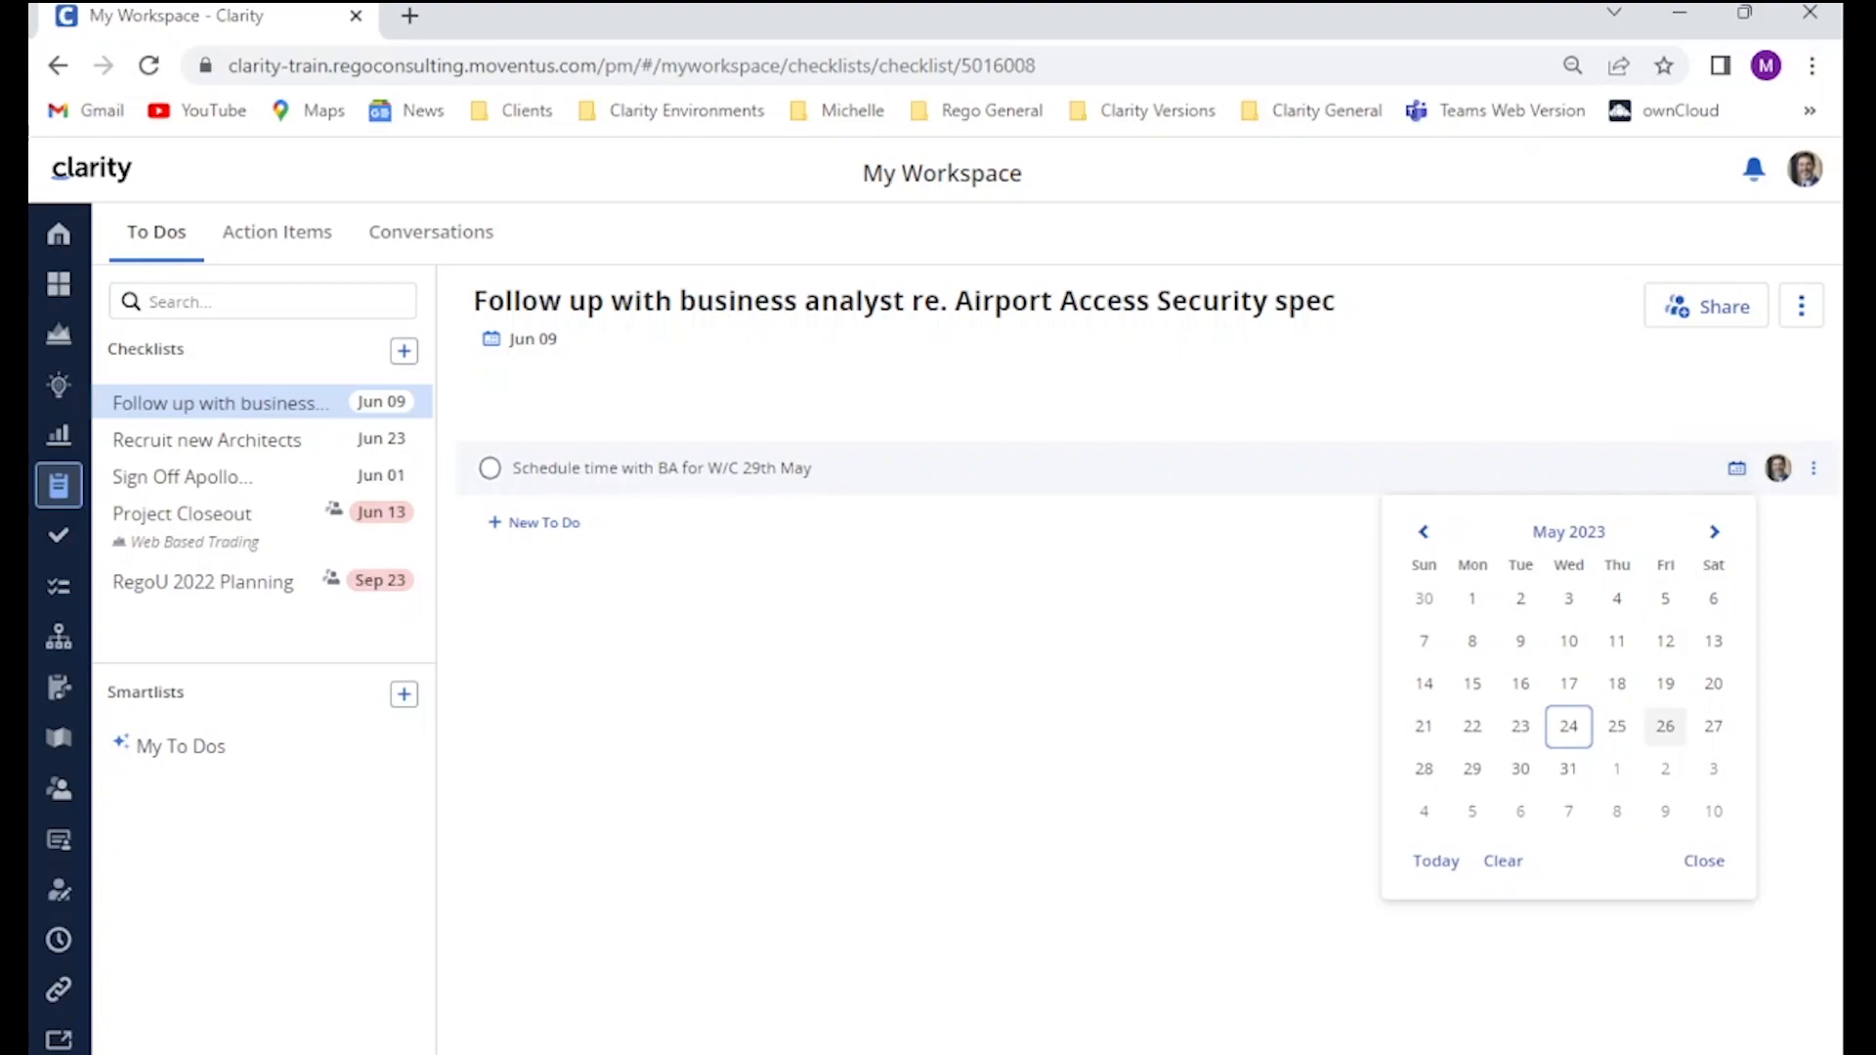
{"action": "left_click", "coordinate": [1665, 726]}
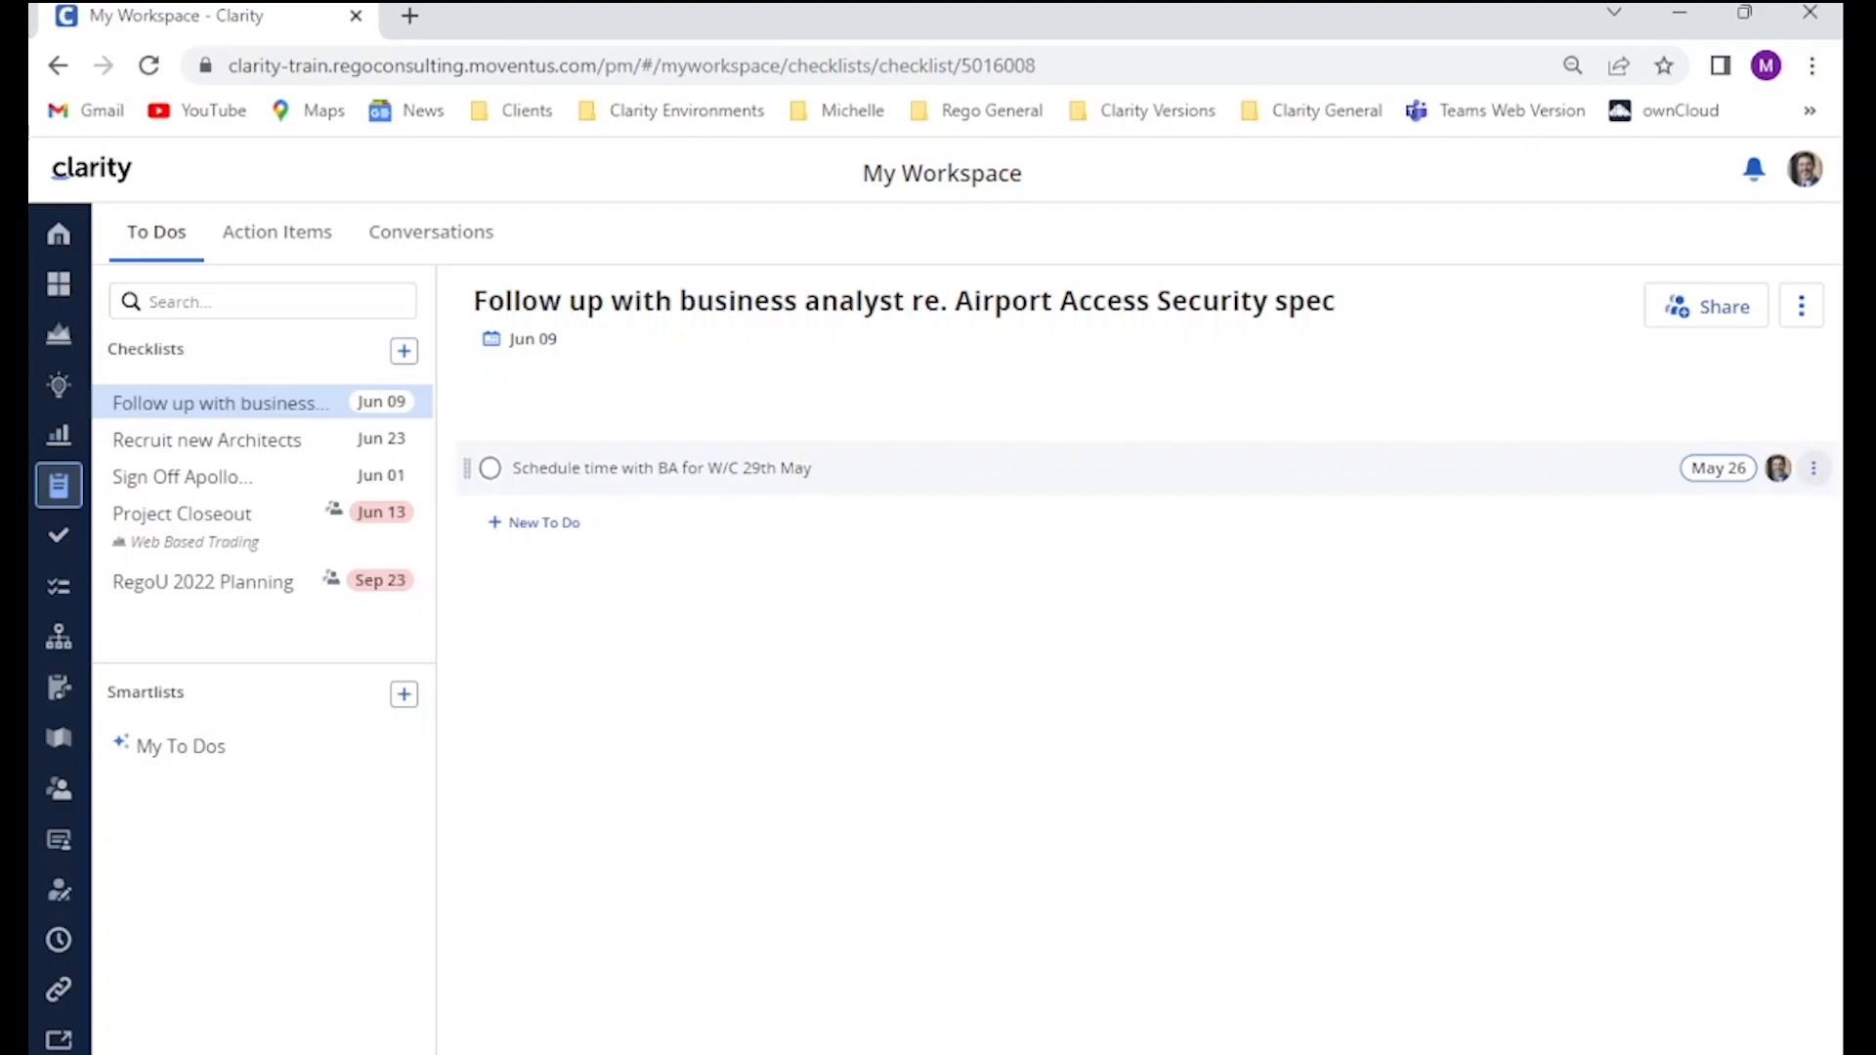
Block the "Schedule time with BA" to-do with the reason "Business Analyst taking extended leave".
{"action": "left_click", "coordinate": [1813, 468]}
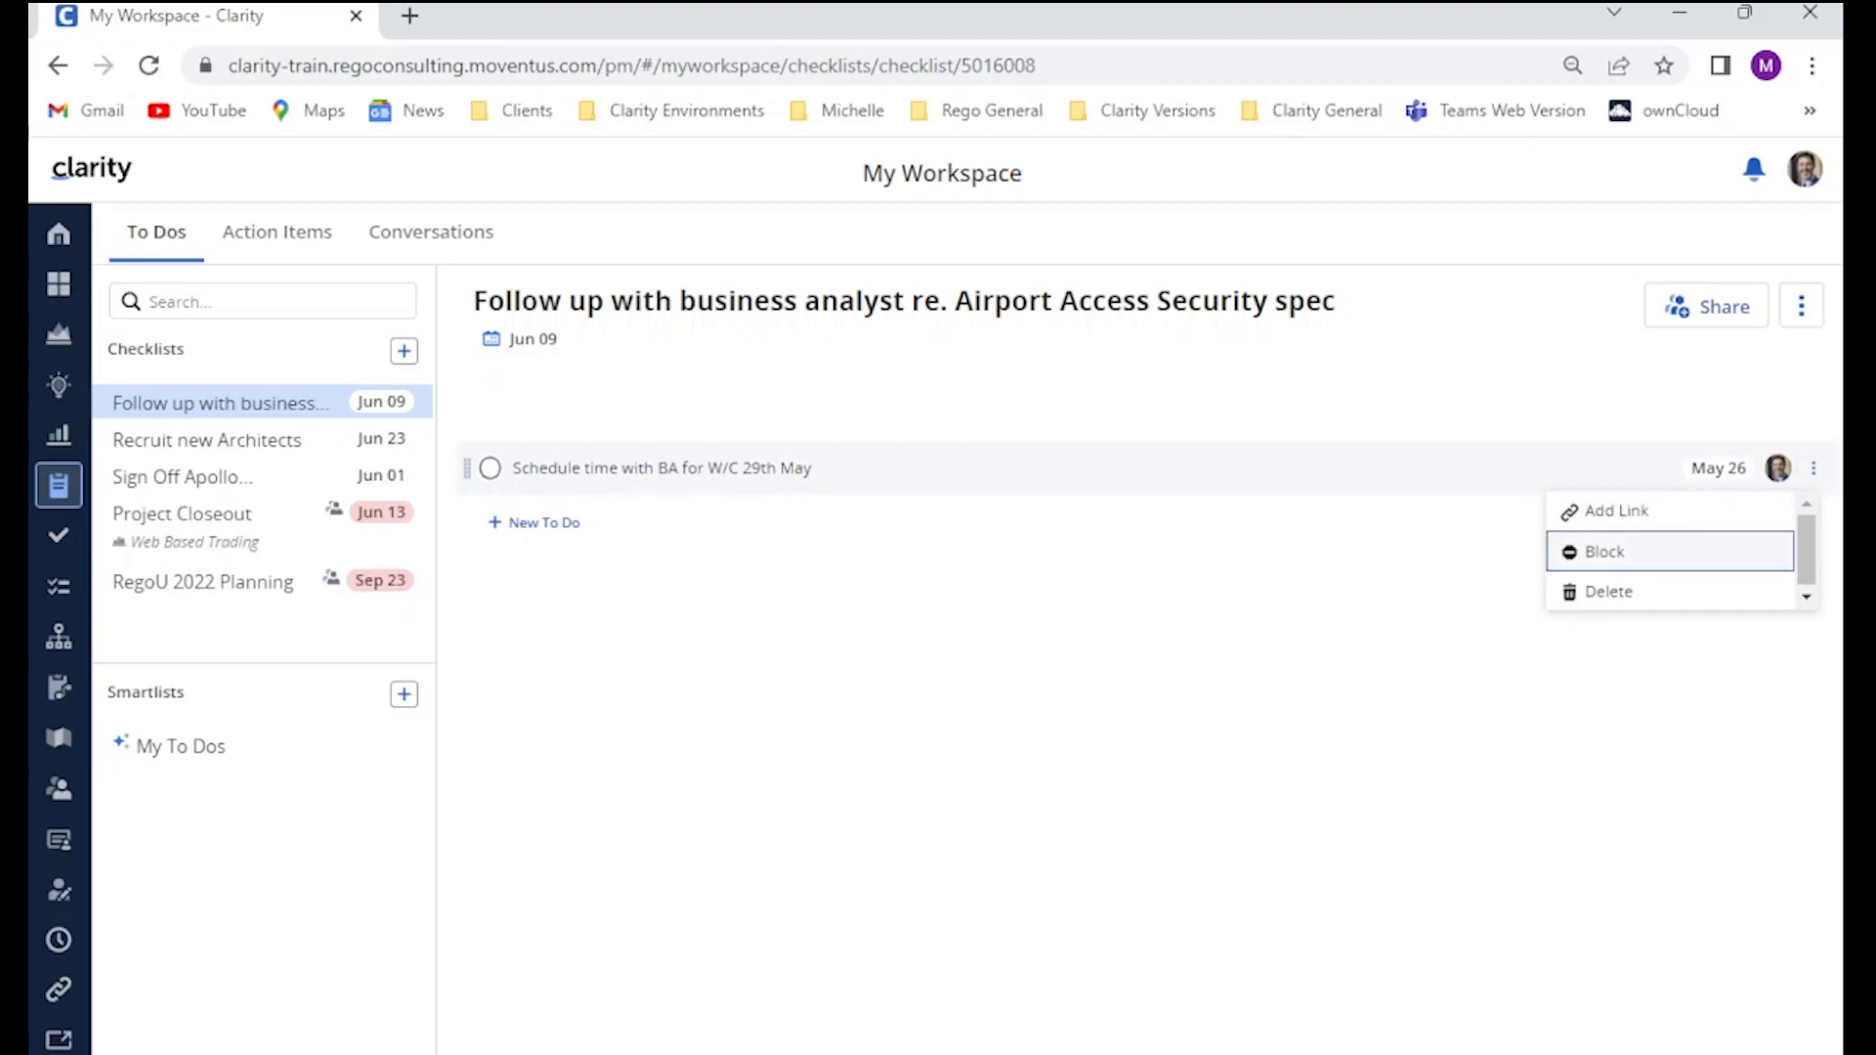
{"action": "left_click", "coordinate": [1604, 552]}
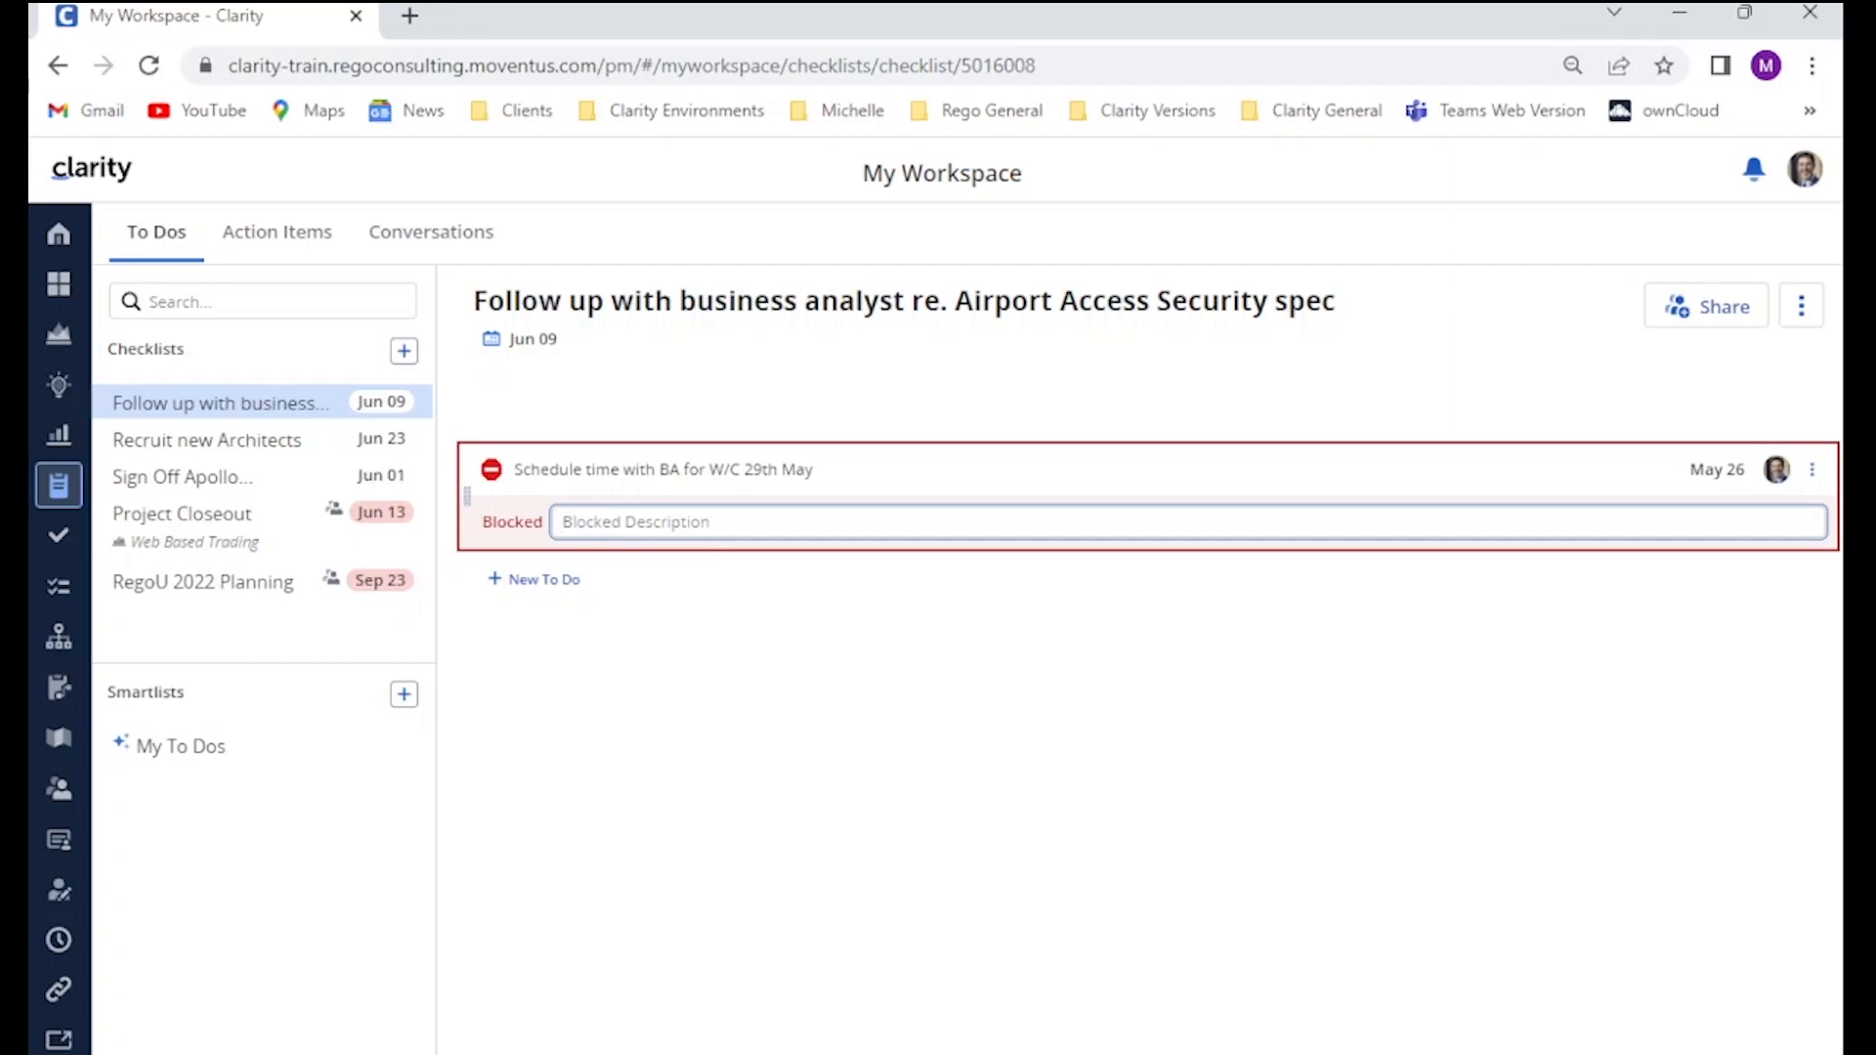
{"action": "key", "text": "alt+Tab"}
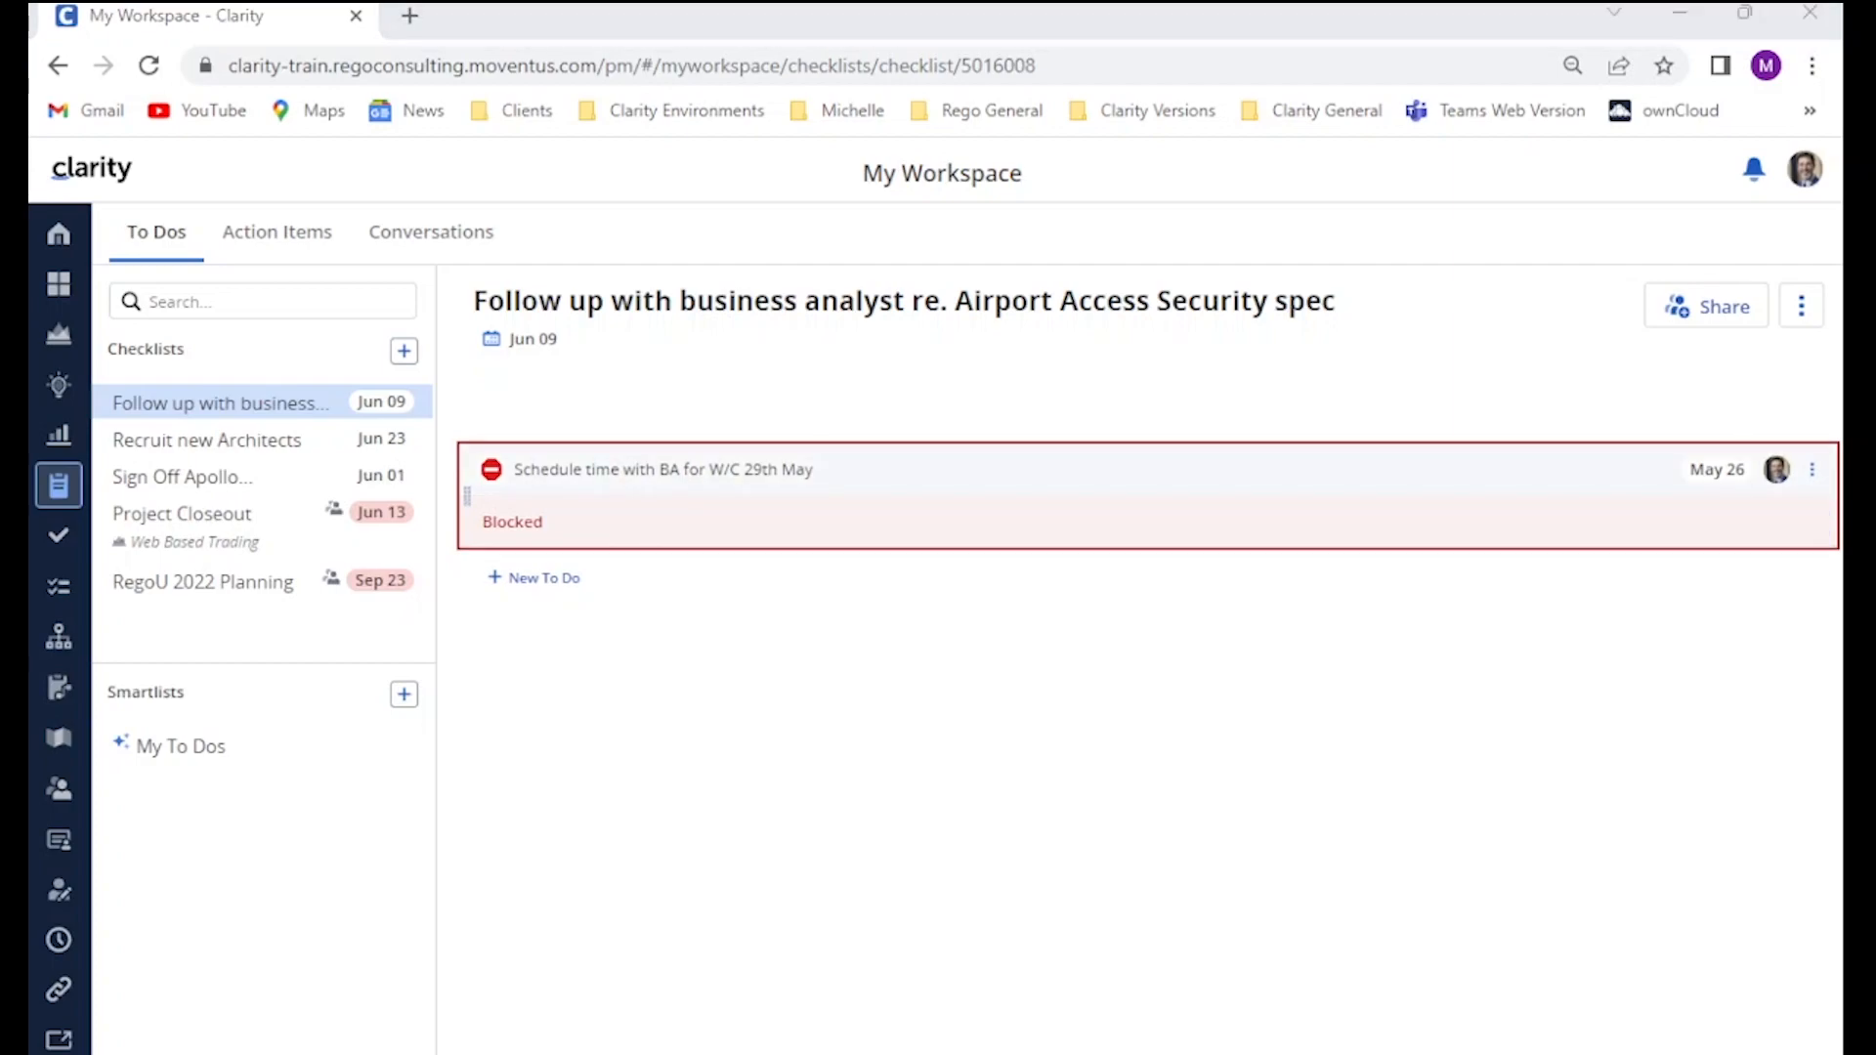
{"action": "key", "text": "alt+Tab"}
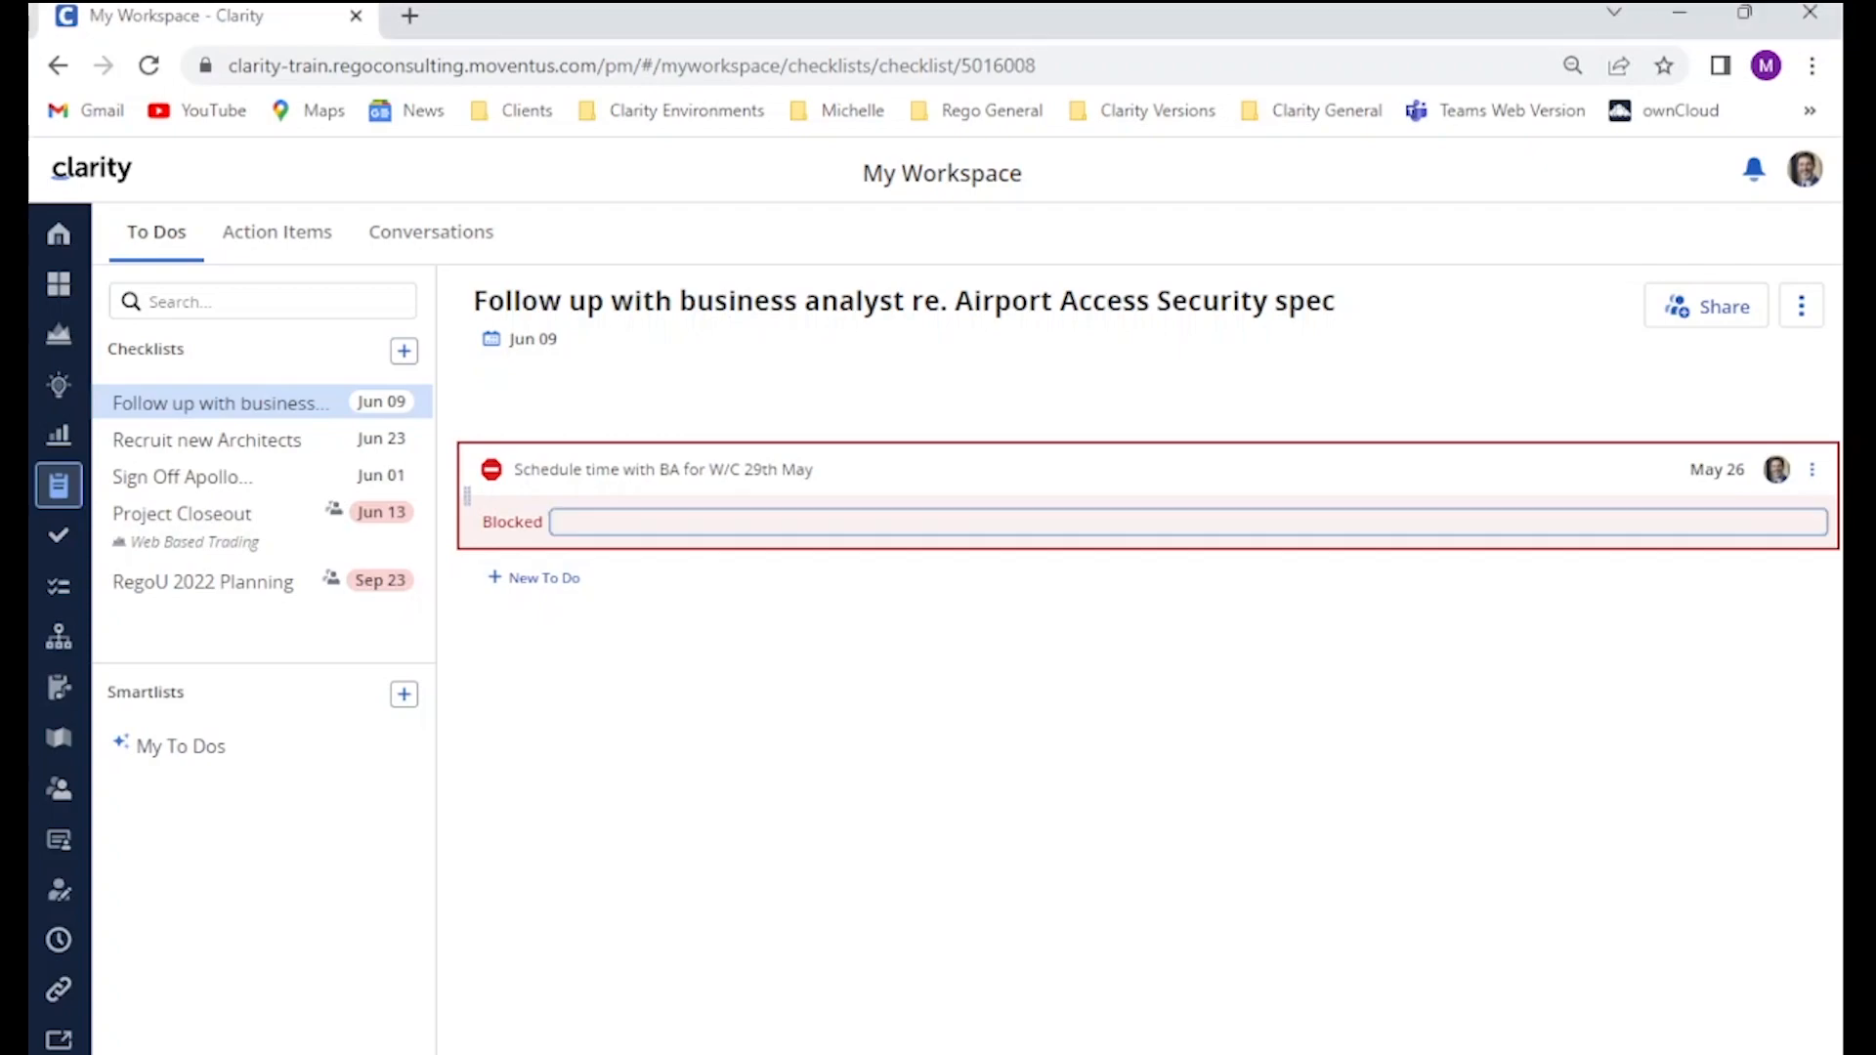
{"action": "type", "text": "Business Analyst taking extended leave"}
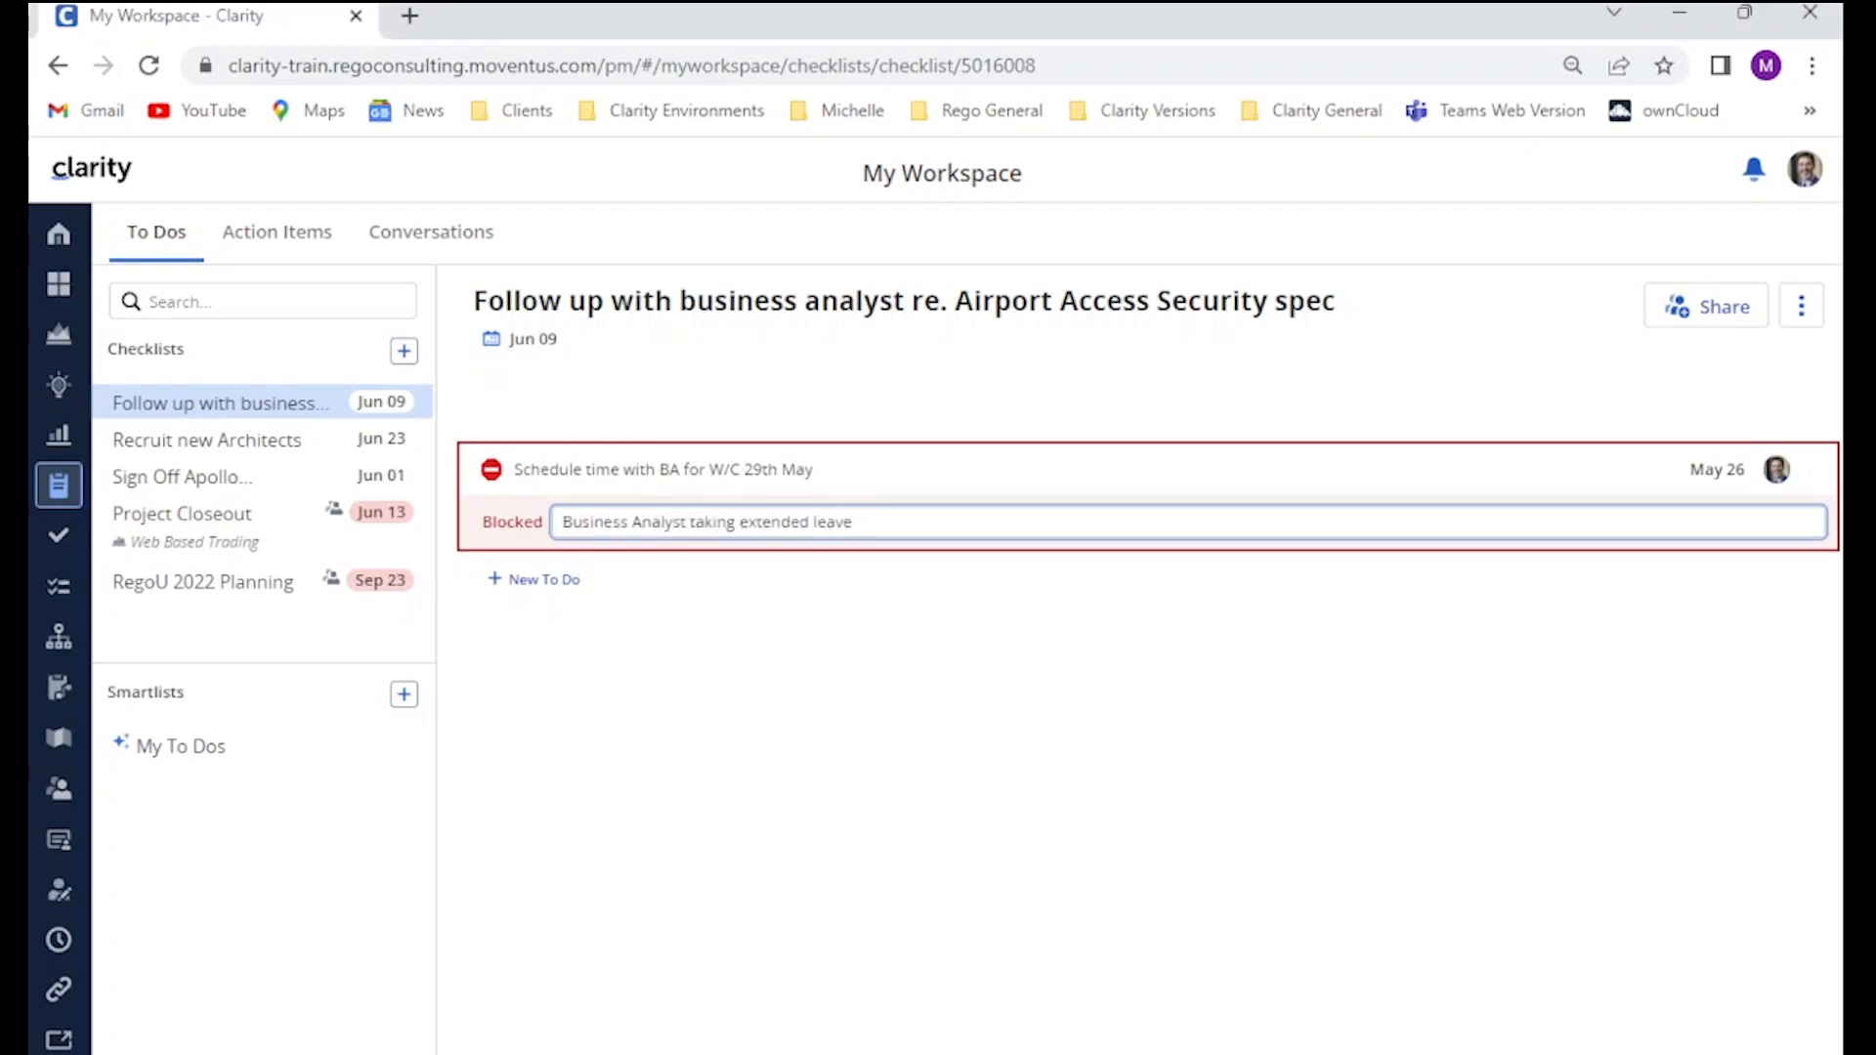
{"action": "key", "text": "Return"}
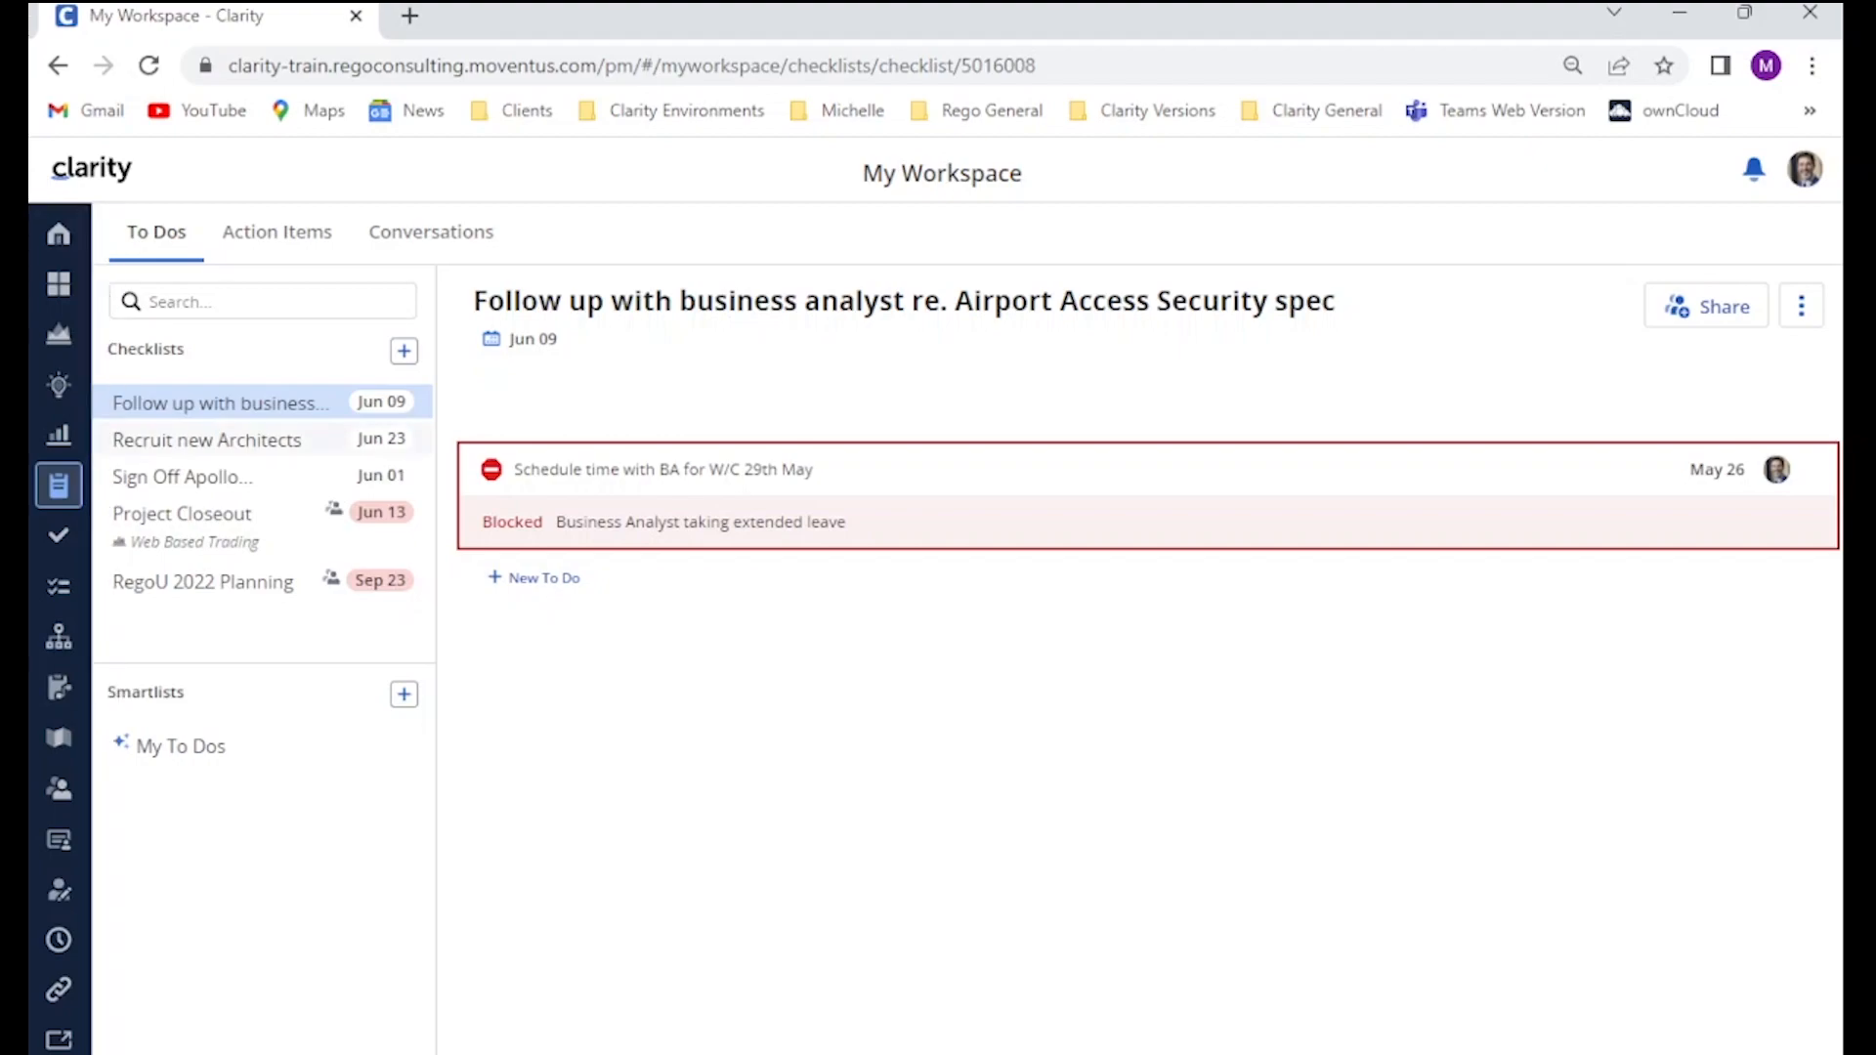
Review the to-dos in each of the other checklists and in the My To Dos smartlist.
{"action": "left_click", "coordinate": [207, 439]}
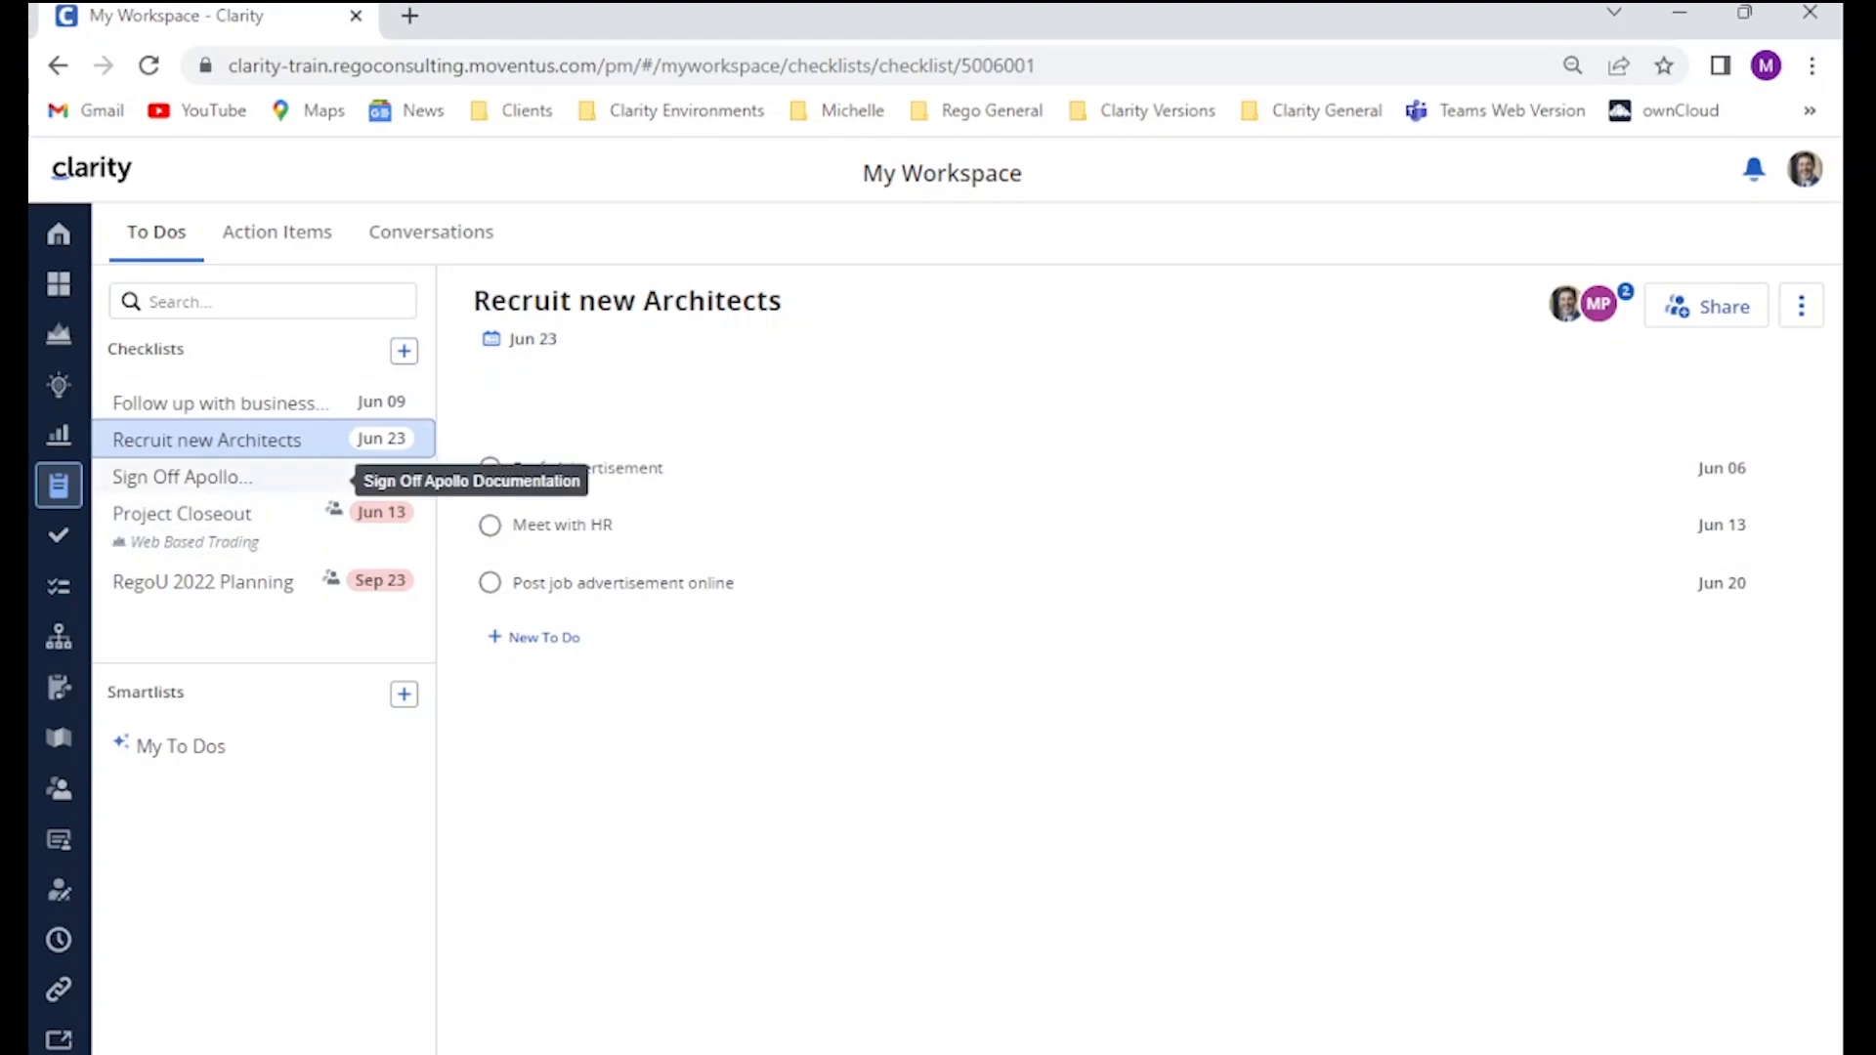
{"action": "left_click", "coordinate": [186, 477]}
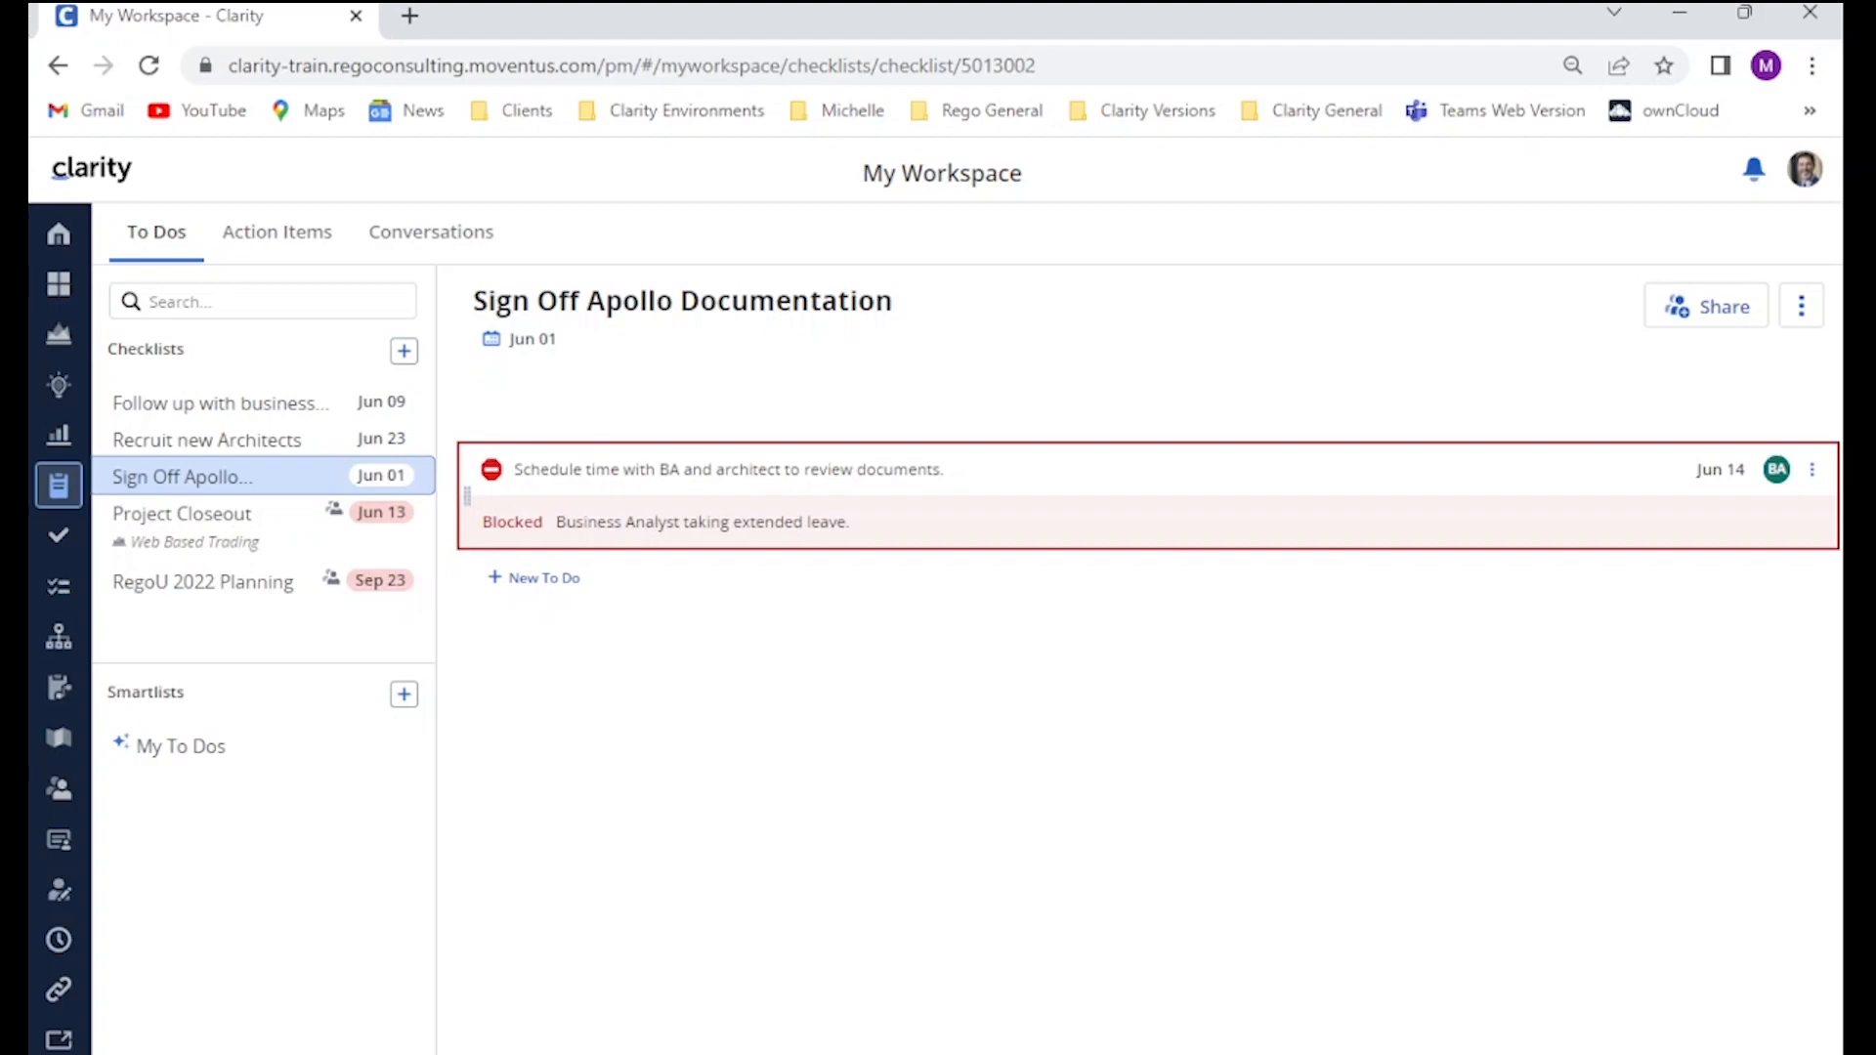
{"action": "left_click", "coordinate": [185, 518]}
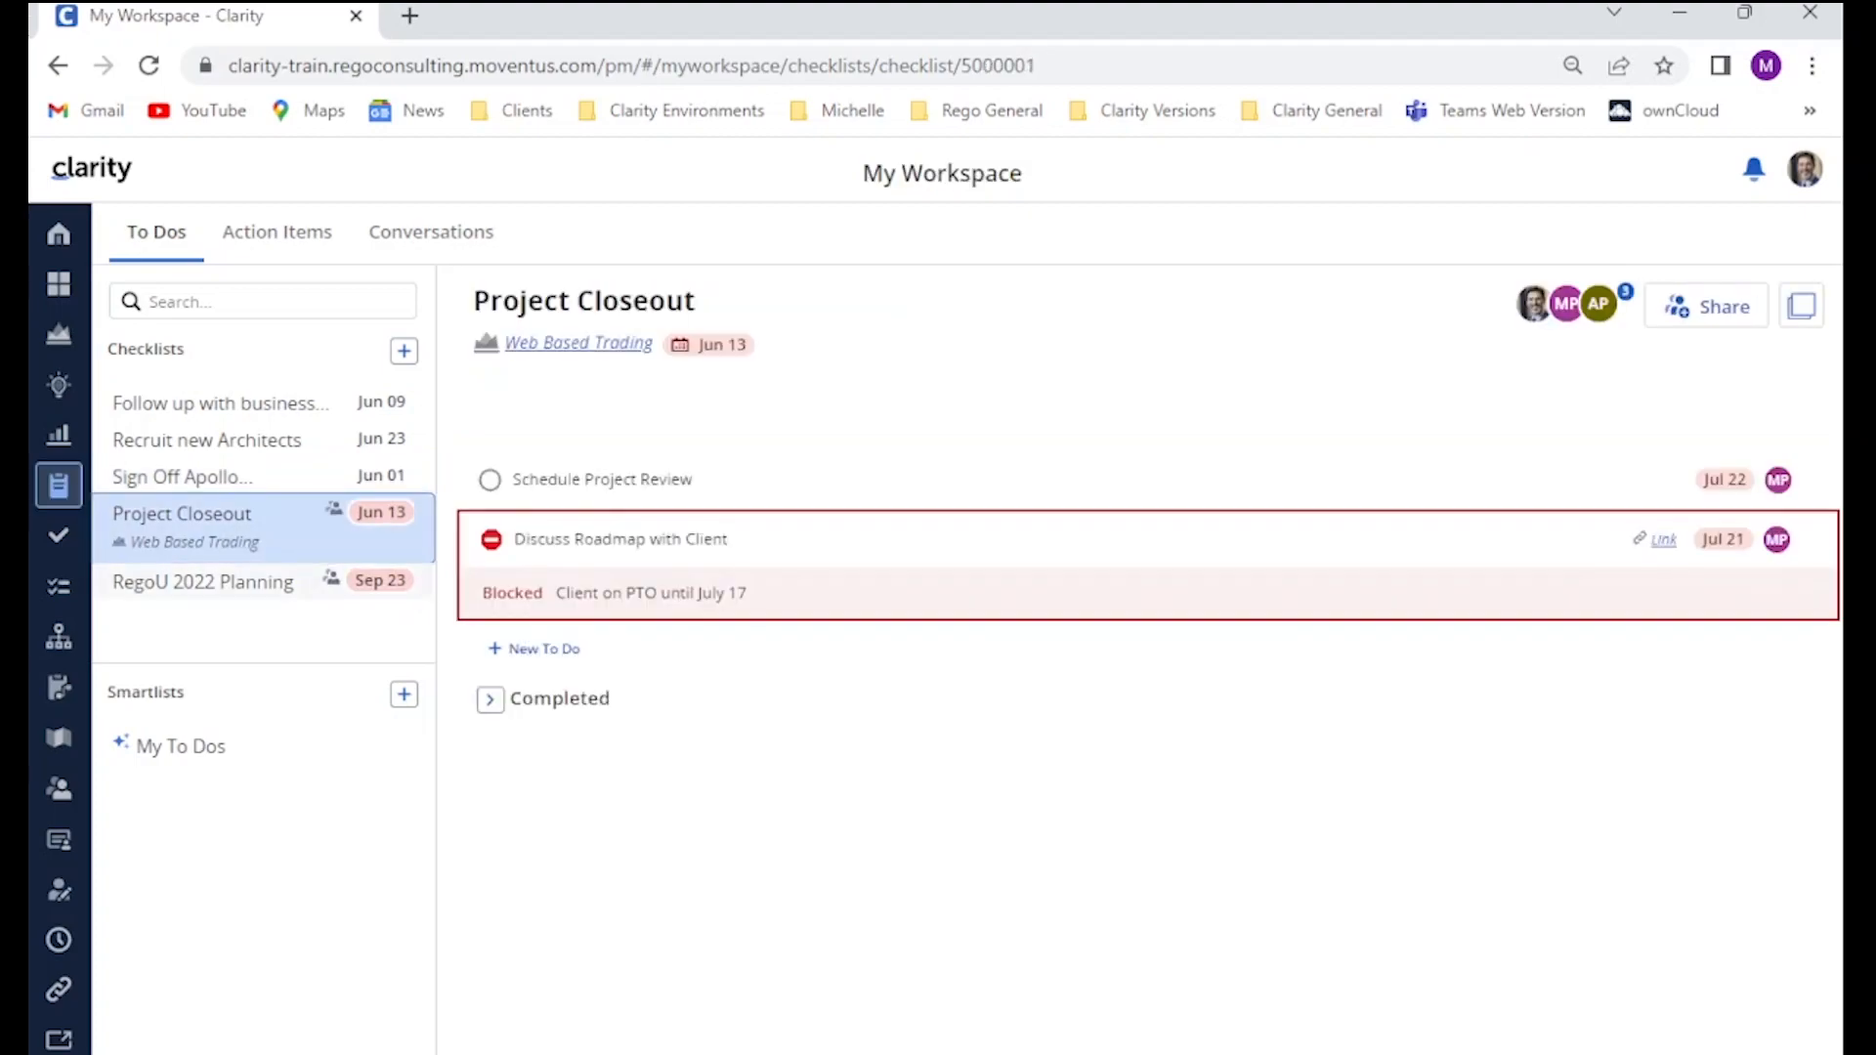
{"action": "left_click", "coordinate": [203, 582]}
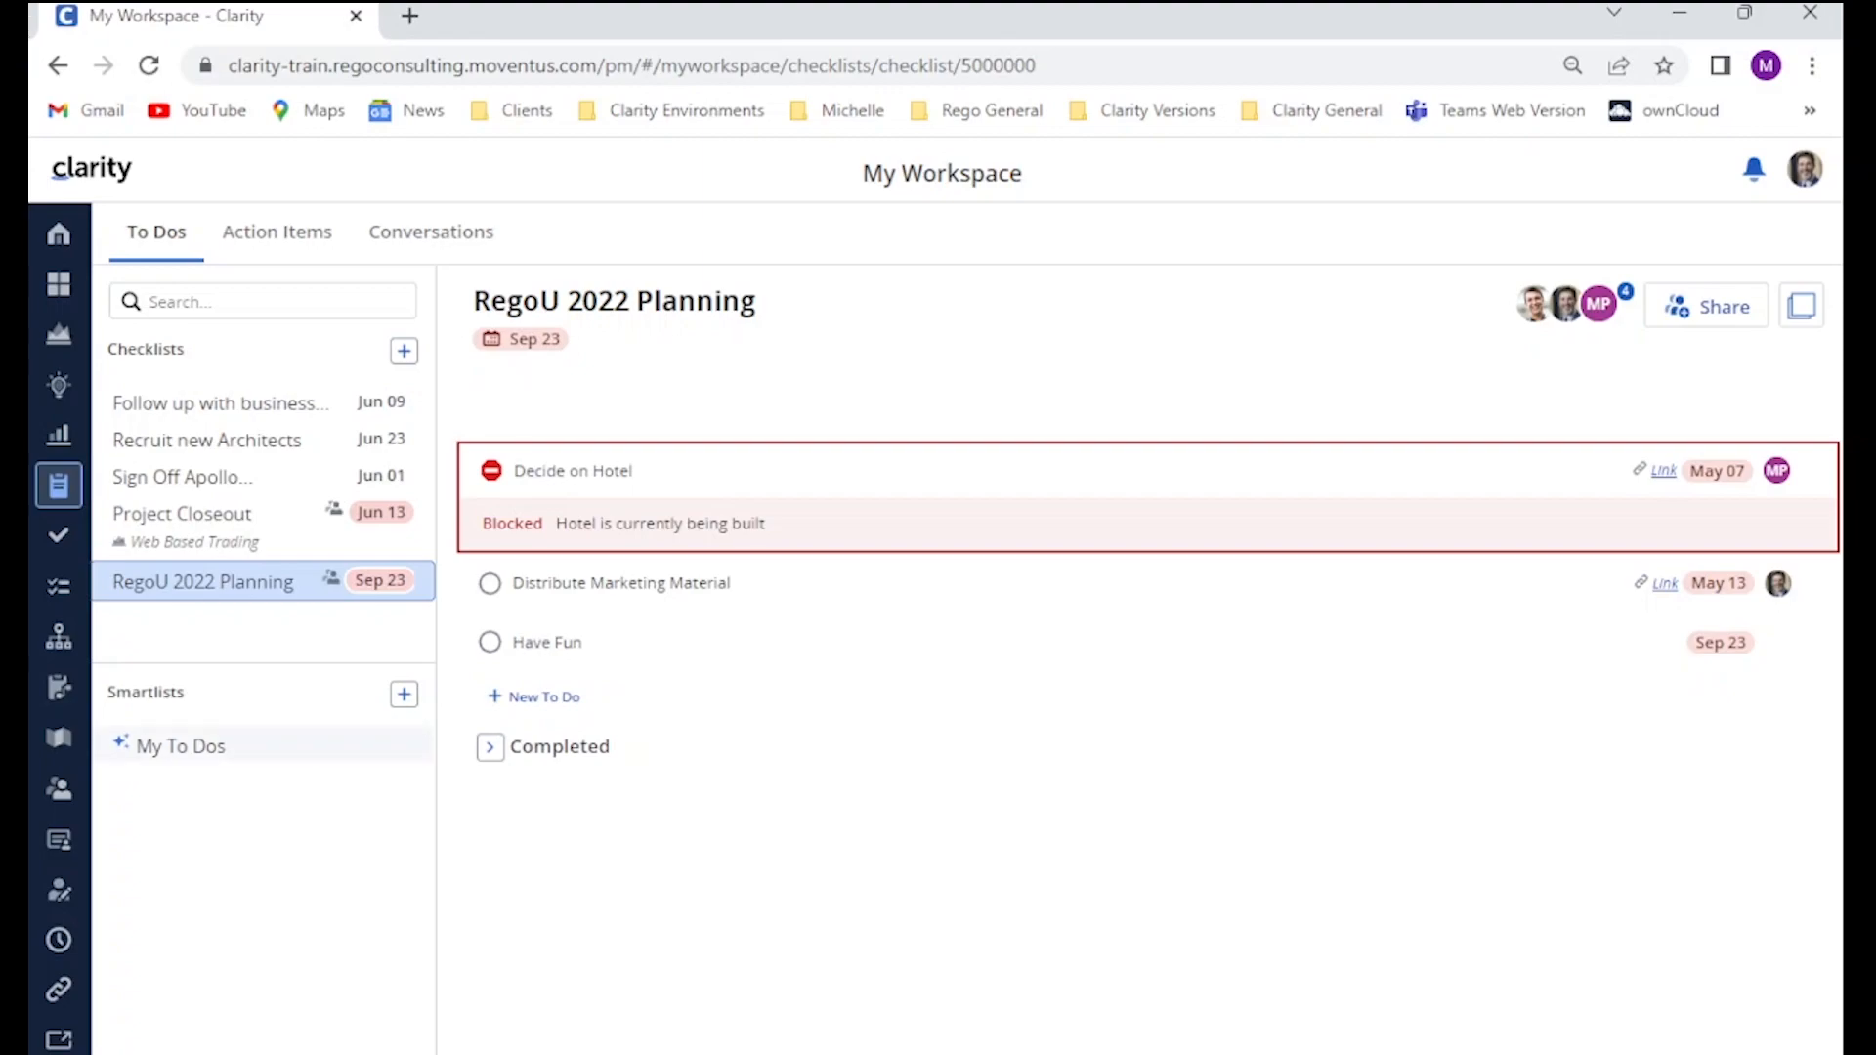
{"action": "left_click", "coordinate": [181, 745]}
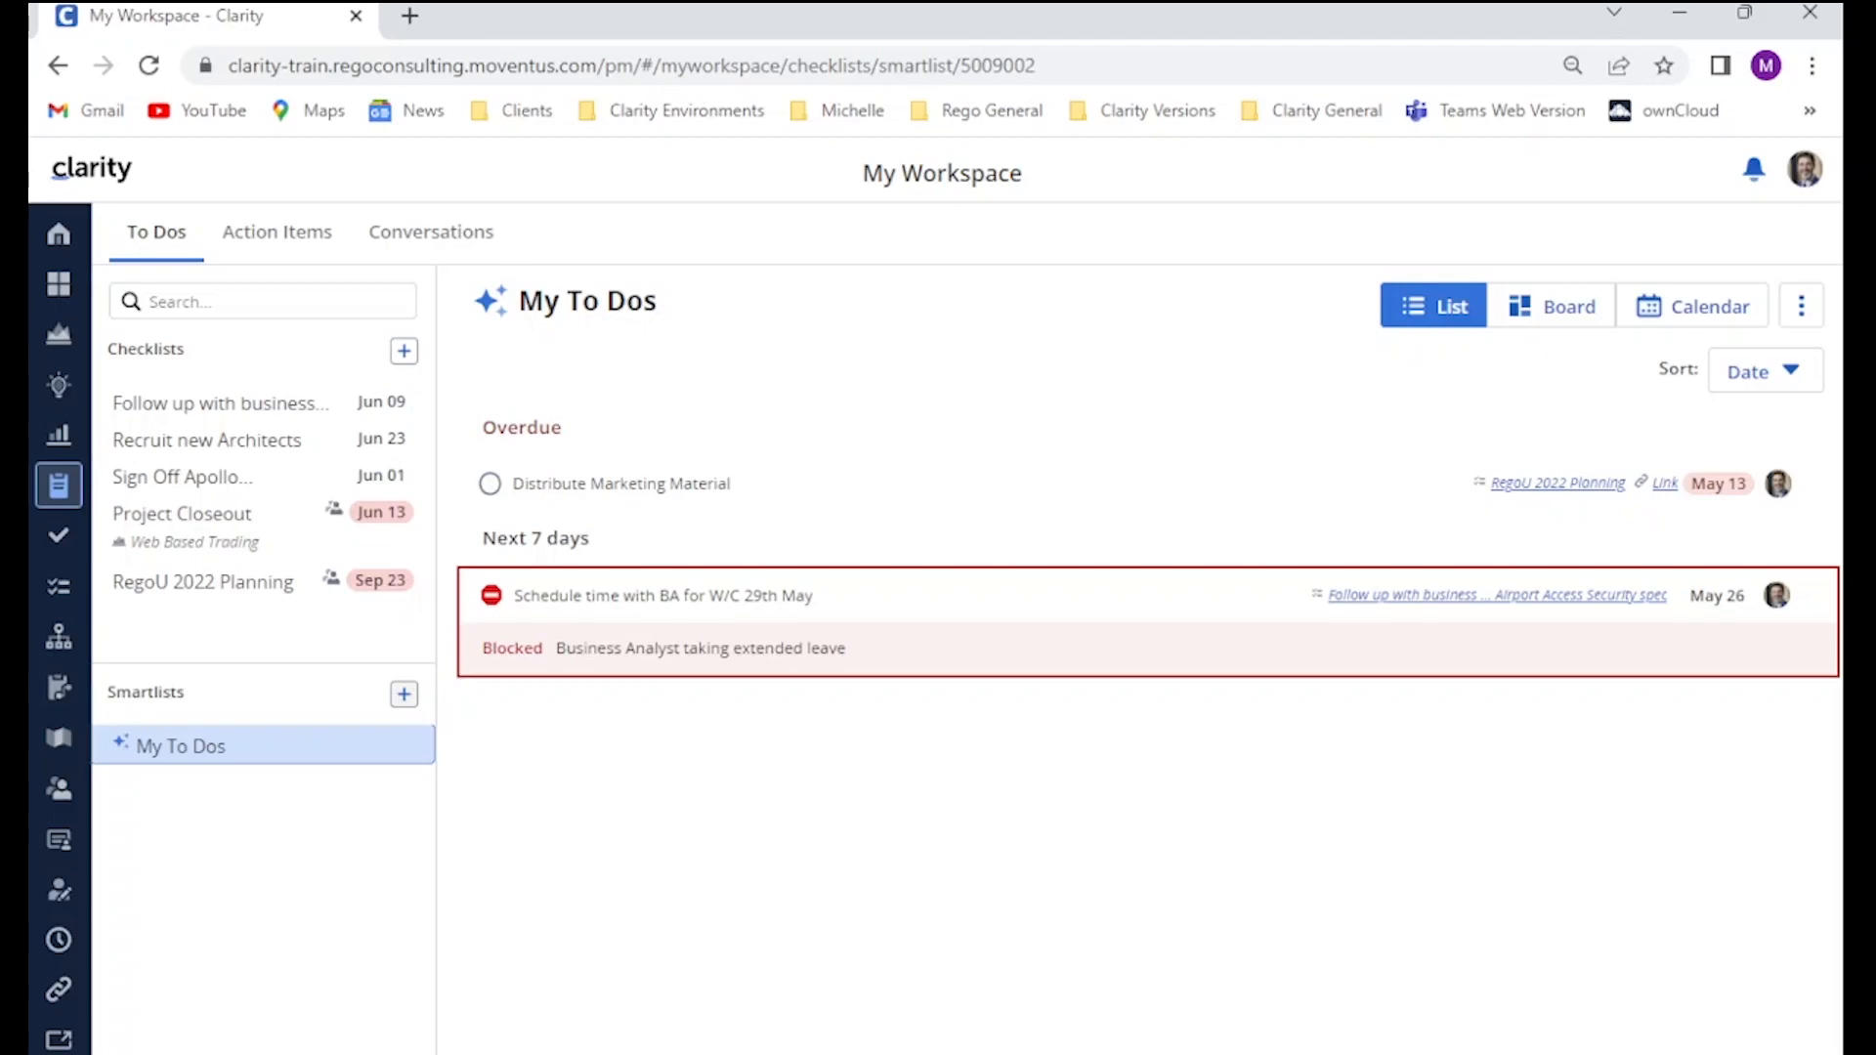
Start a new smartlist and name it "Due Next Month".
{"action": "left_click", "coordinate": [403, 693]}
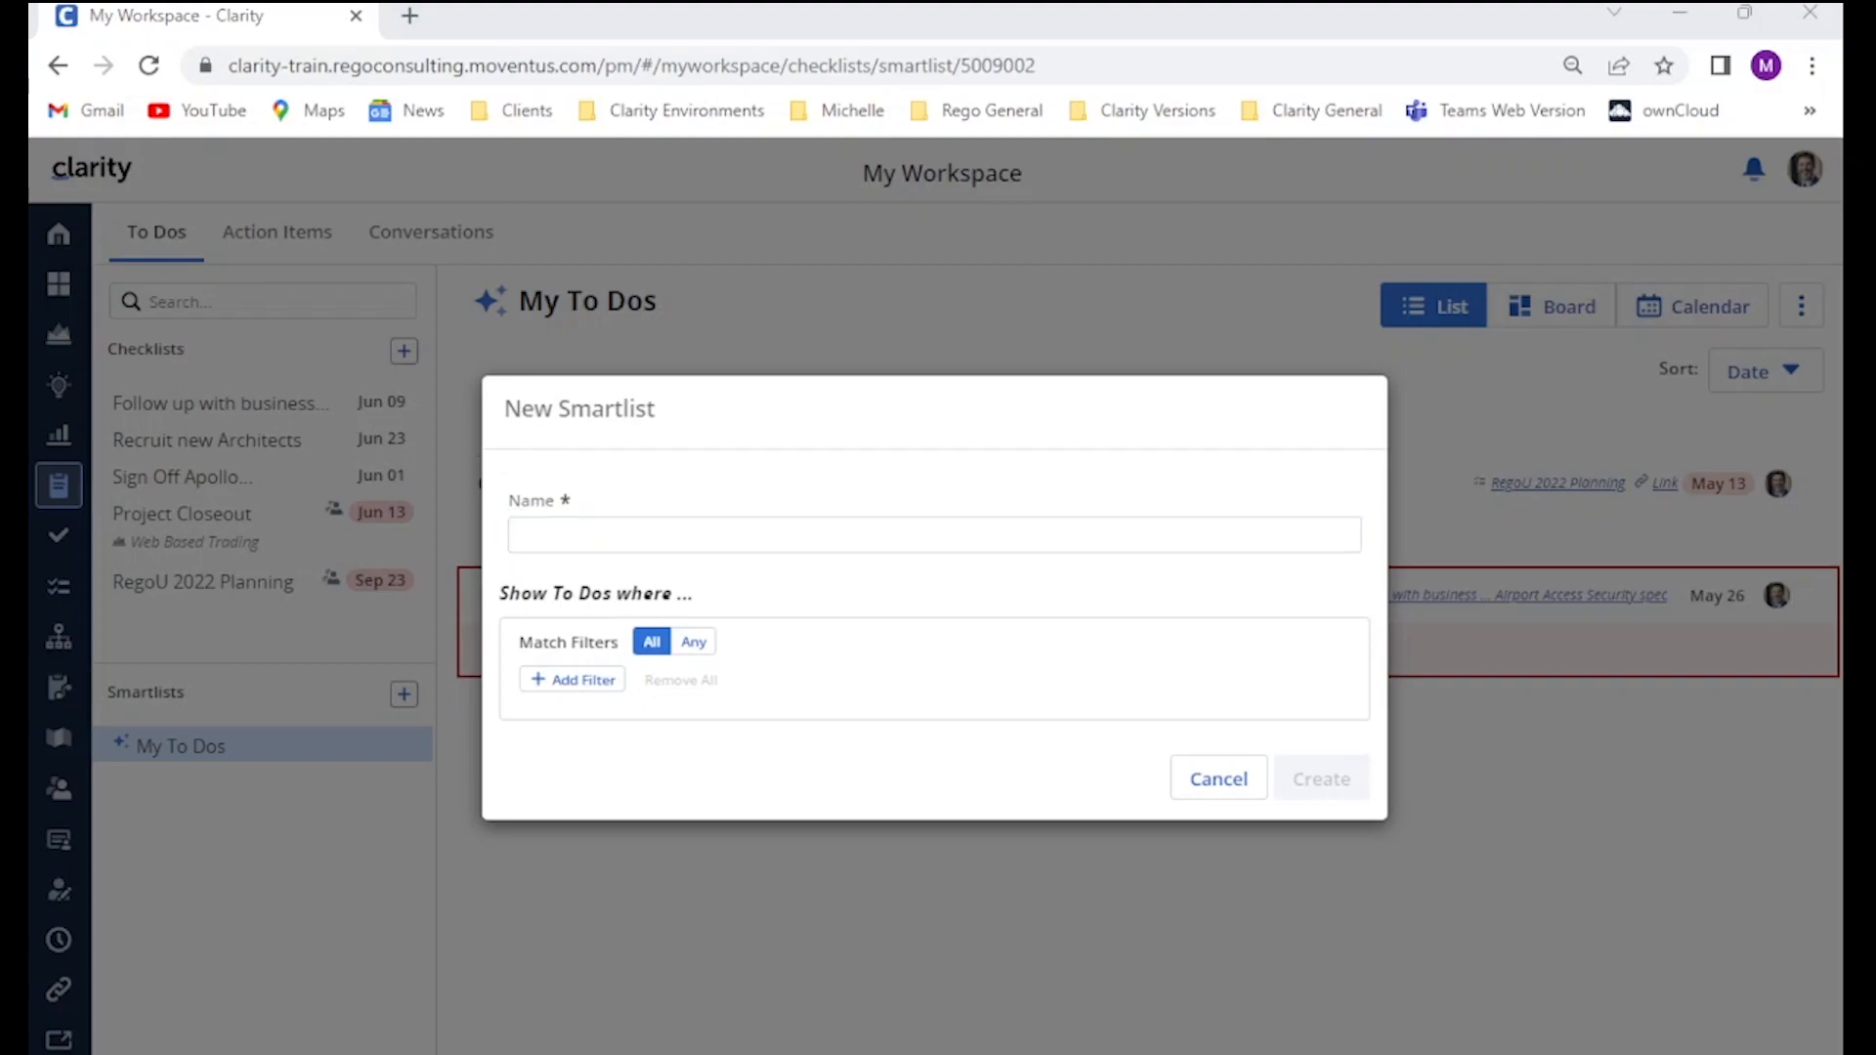
{"action": "left_click", "coordinate": [934, 535]}
{"action": "type", "text": "Due Next Month"}
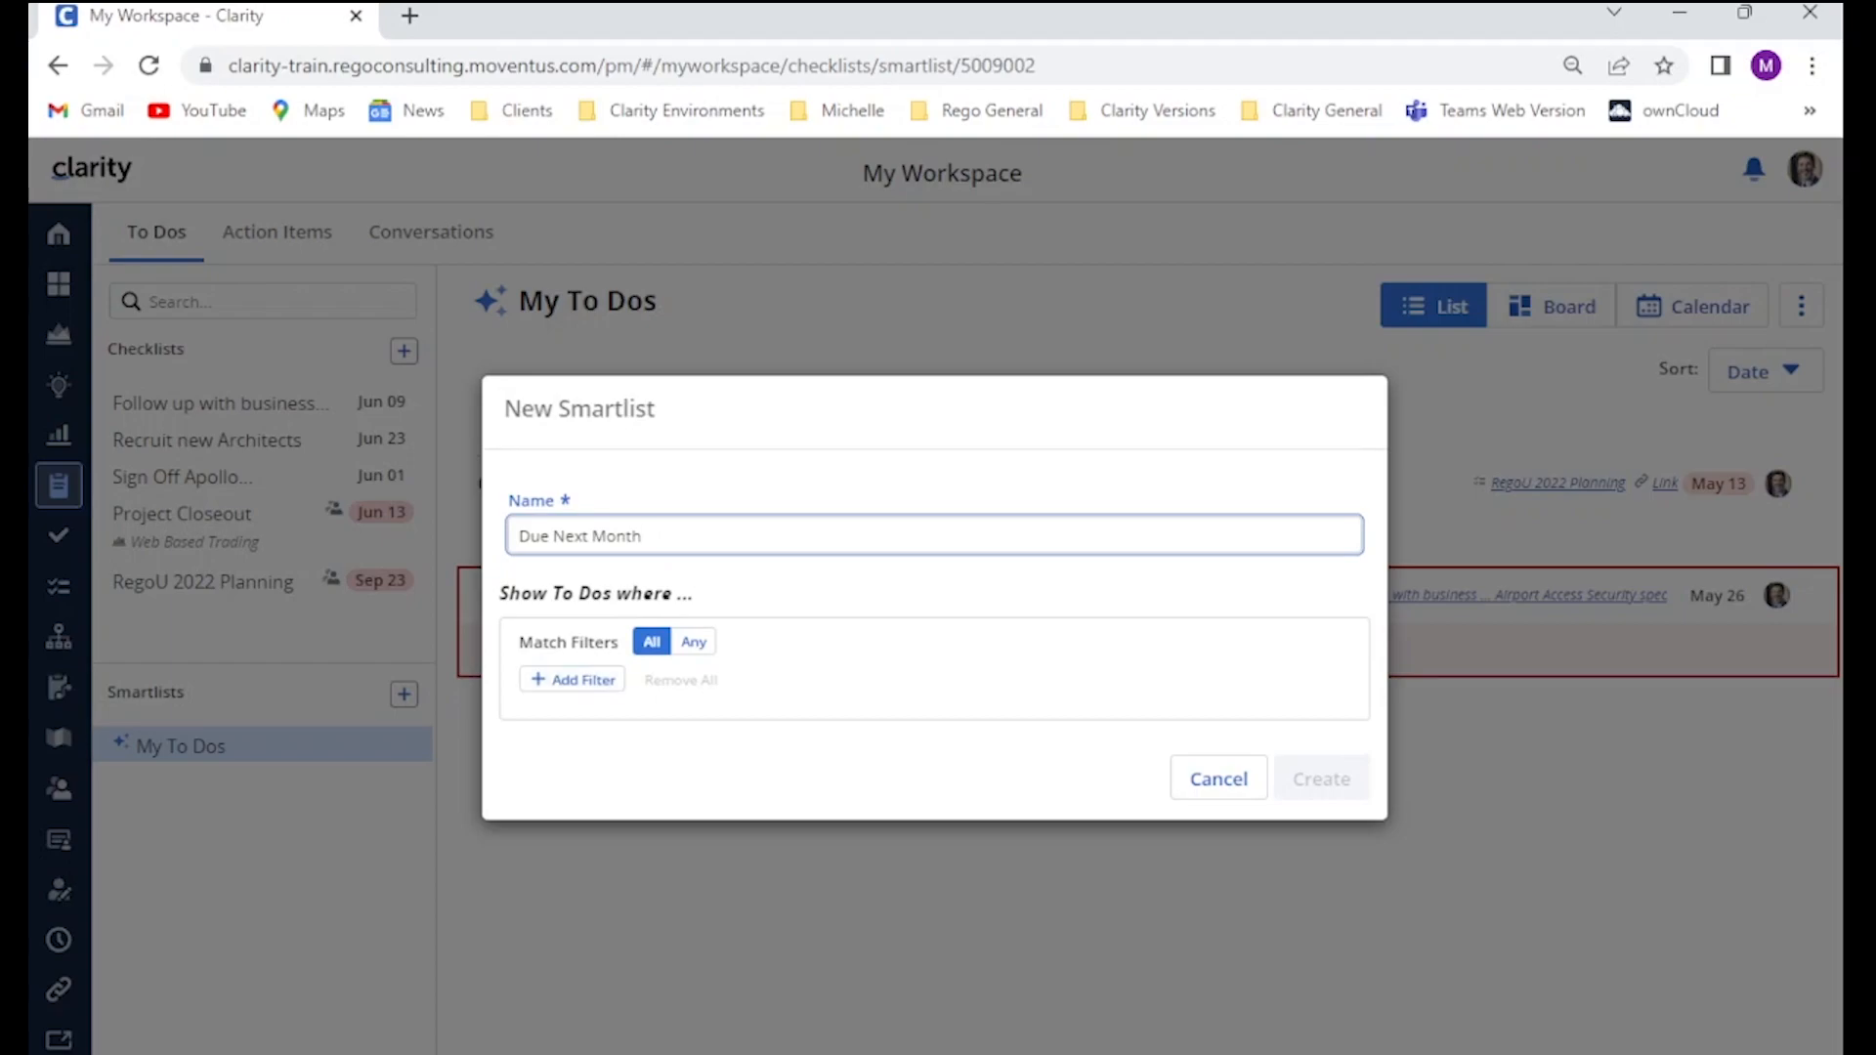
Add a Due Date filter to the new "Due Next Month" smartlist.
{"action": "left_click", "coordinate": [573, 679]}
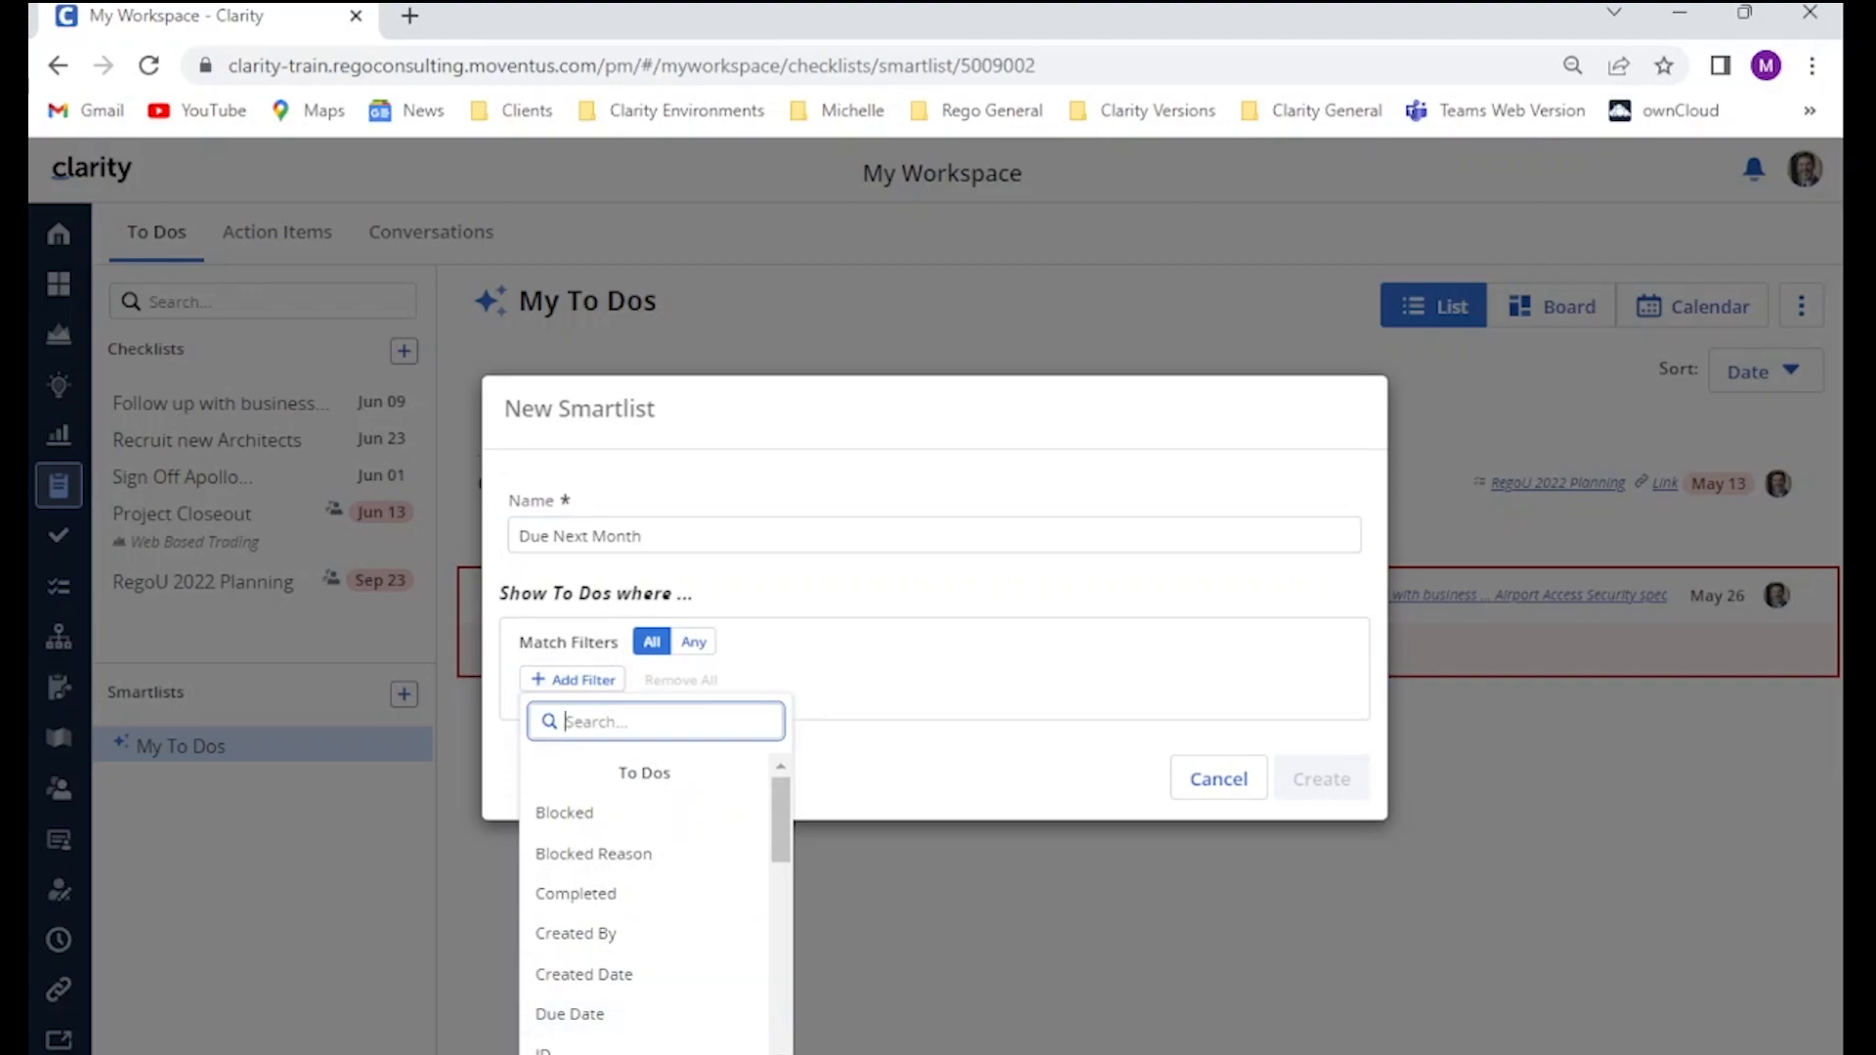
{"action": "scroll", "coordinate": [644, 898], "scroll_direction": "down", "scroll_amount": 2}
{"action": "scroll", "coordinate": [644, 898], "scroll_direction": "down", "scroll_amount": 6}
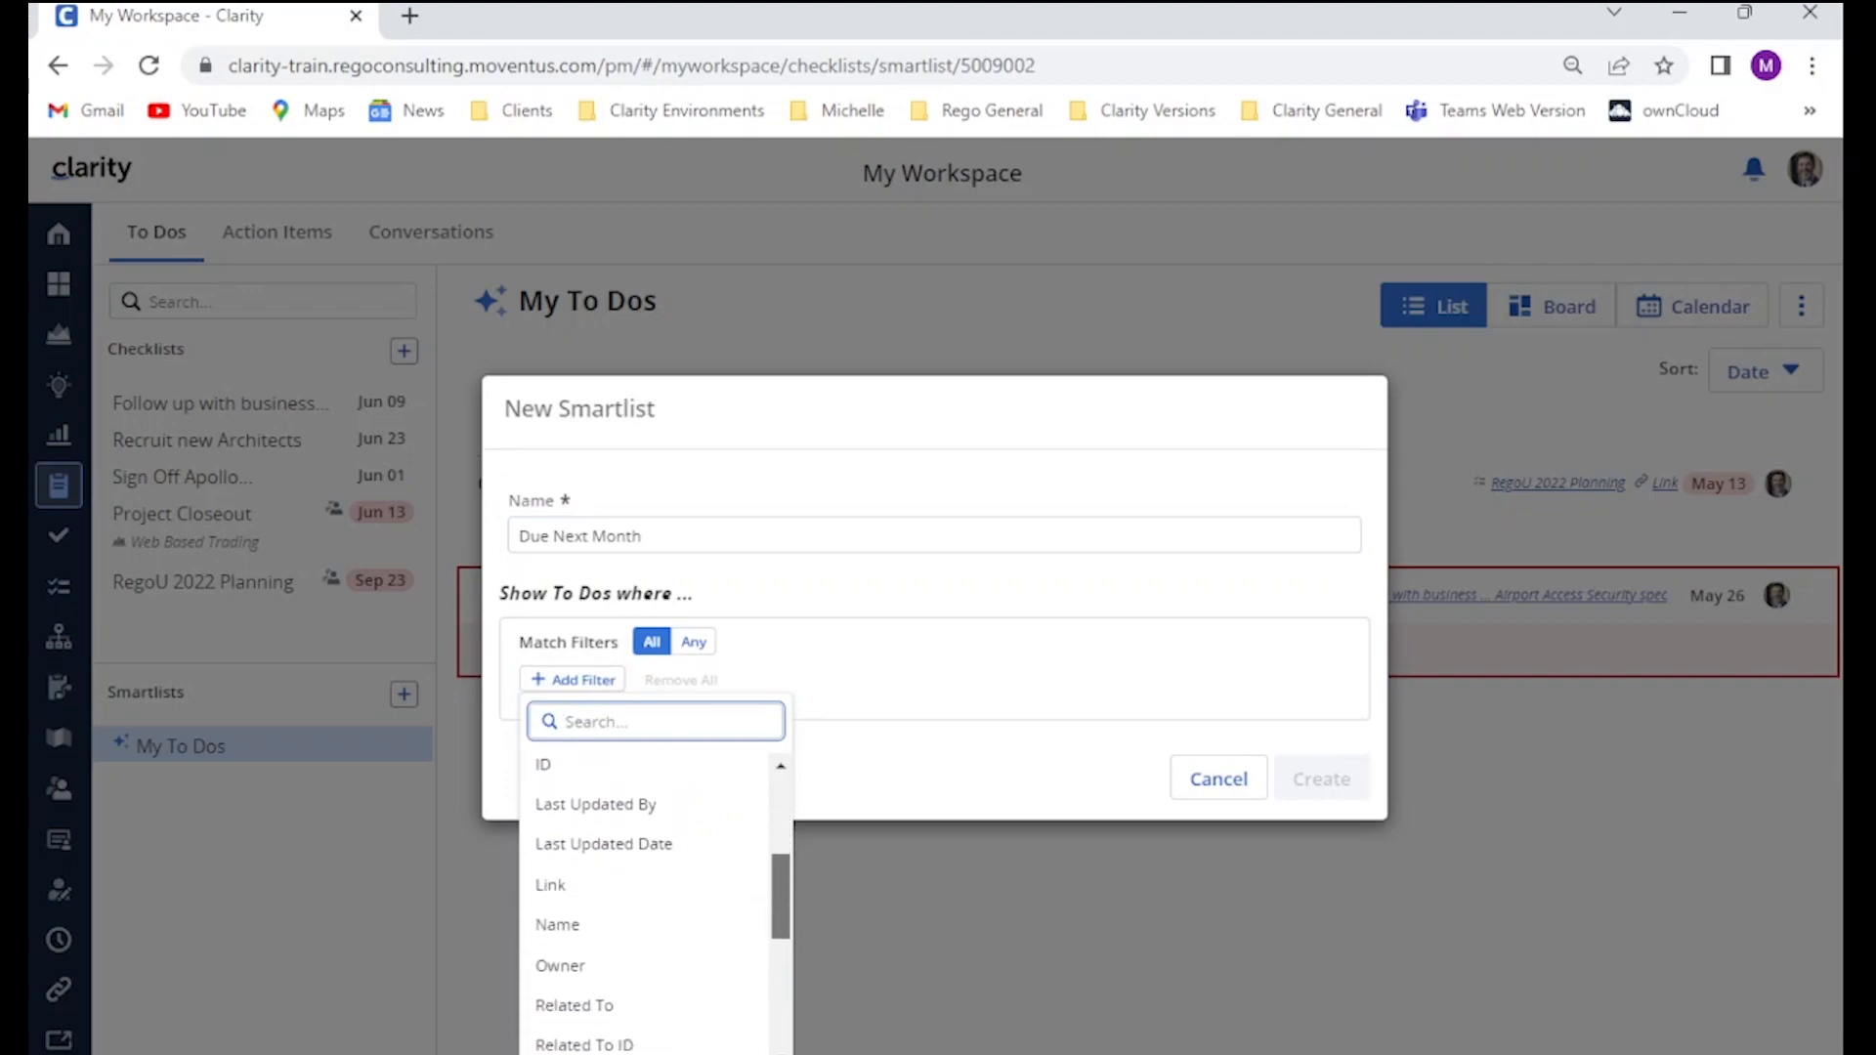
{"action": "scroll", "coordinate": [645, 899], "scroll_direction": "up", "scroll_amount": 5}
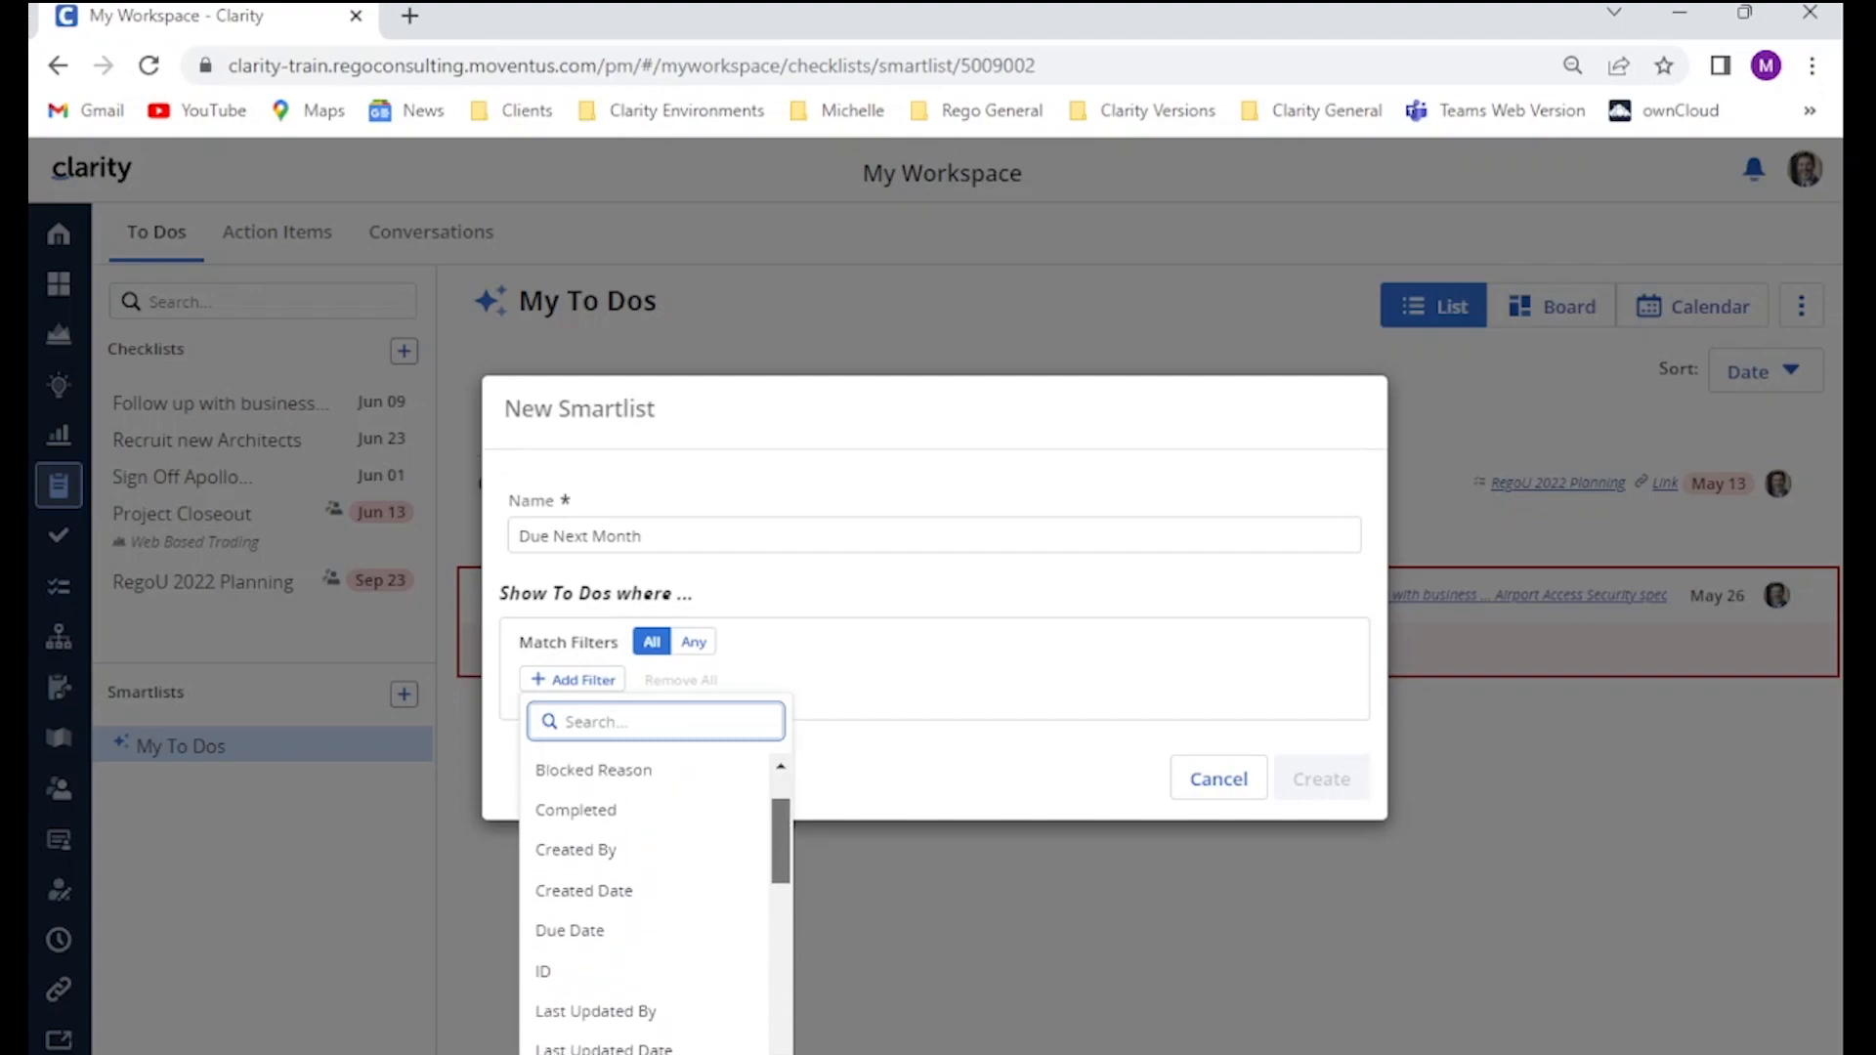
{"action": "scroll", "coordinate": [645, 899], "scroll_direction": "up", "scroll_amount": 1}
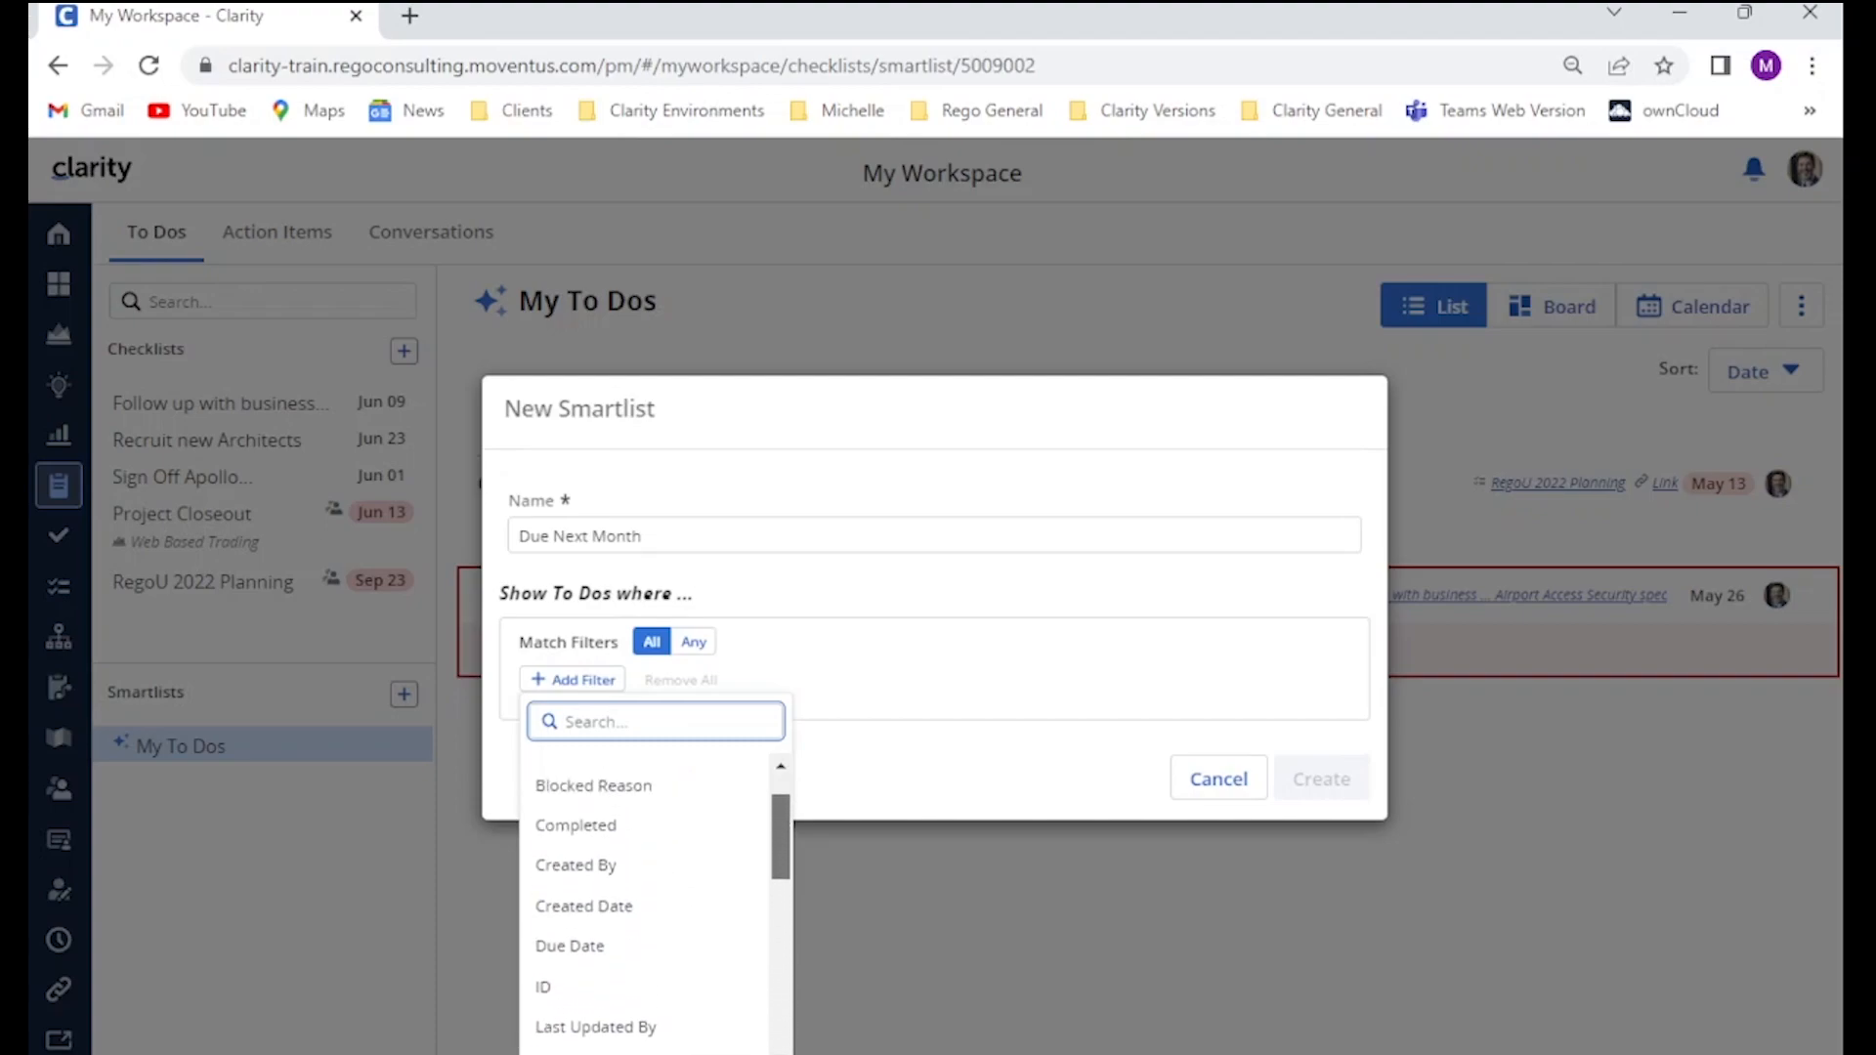
{"action": "left_click", "coordinate": [569, 946]}
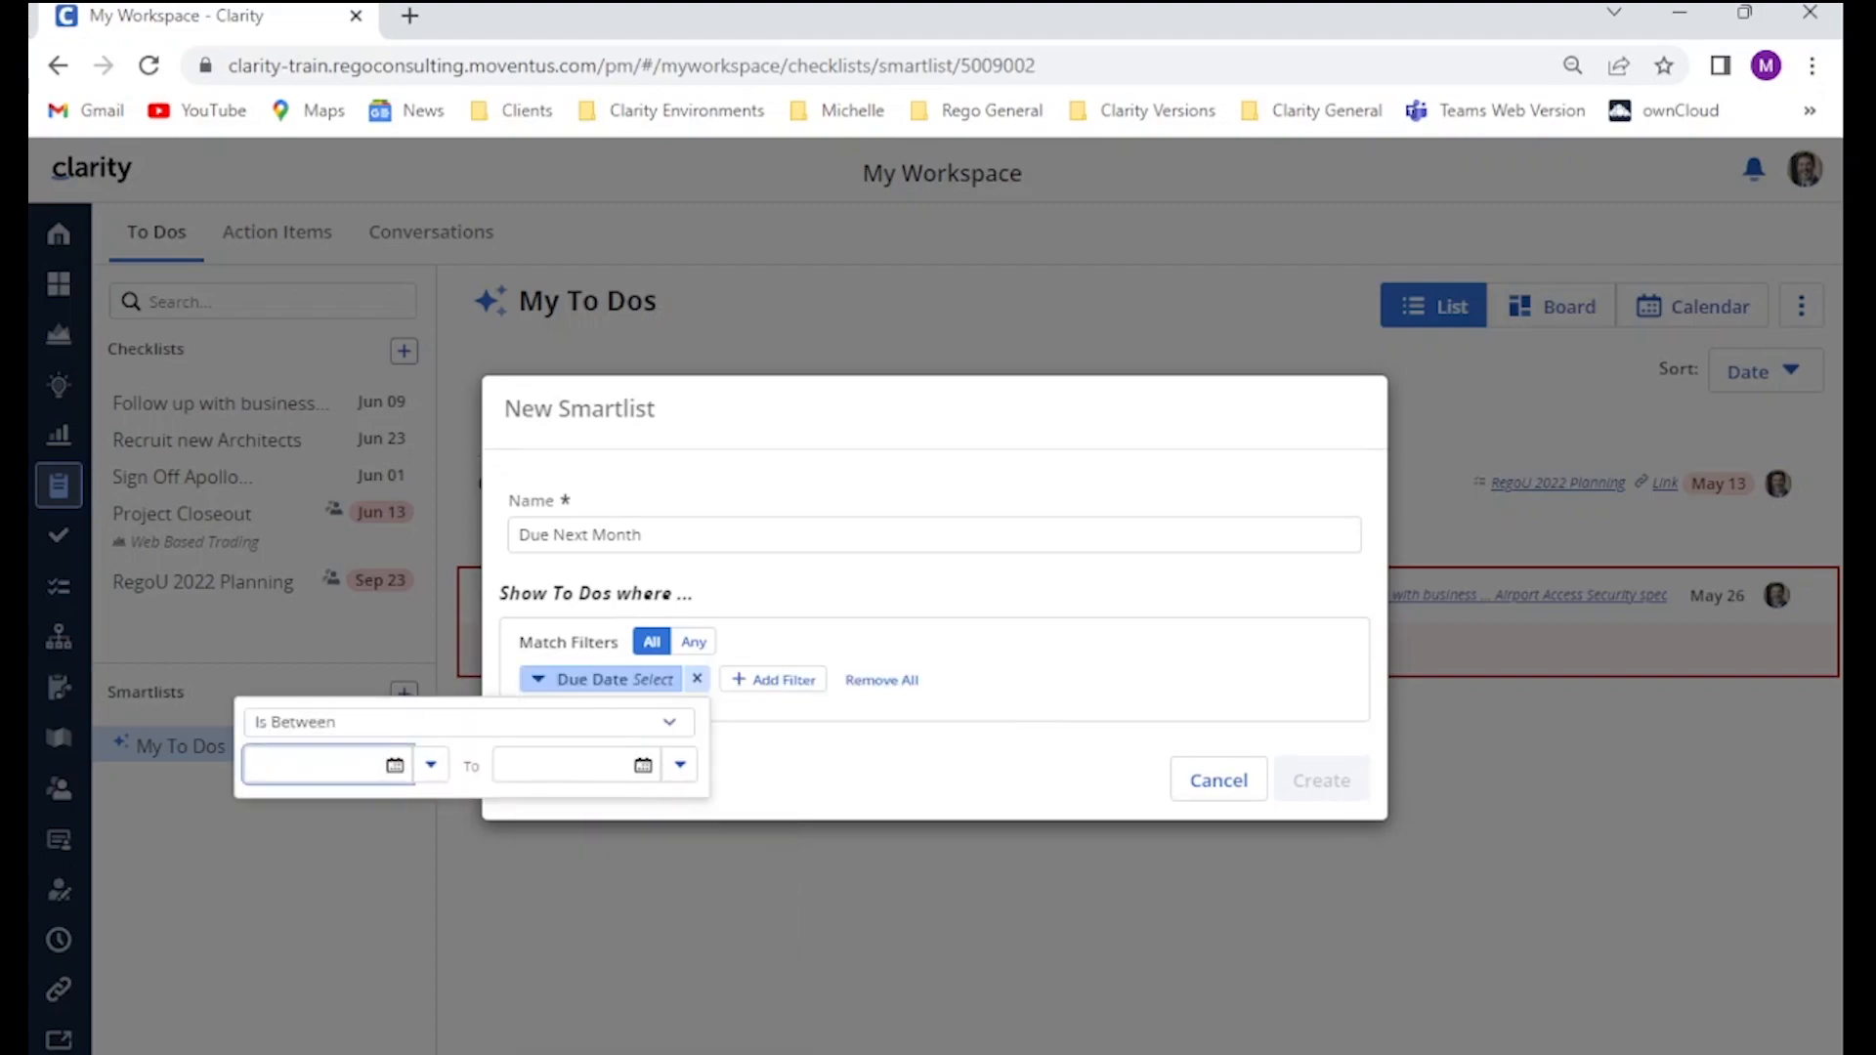
Set the Due Date filter to between Jun 1, 2023 and Jun 30, 2023 and create the smartlist.
{"action": "left_click", "coordinate": [395, 765]}
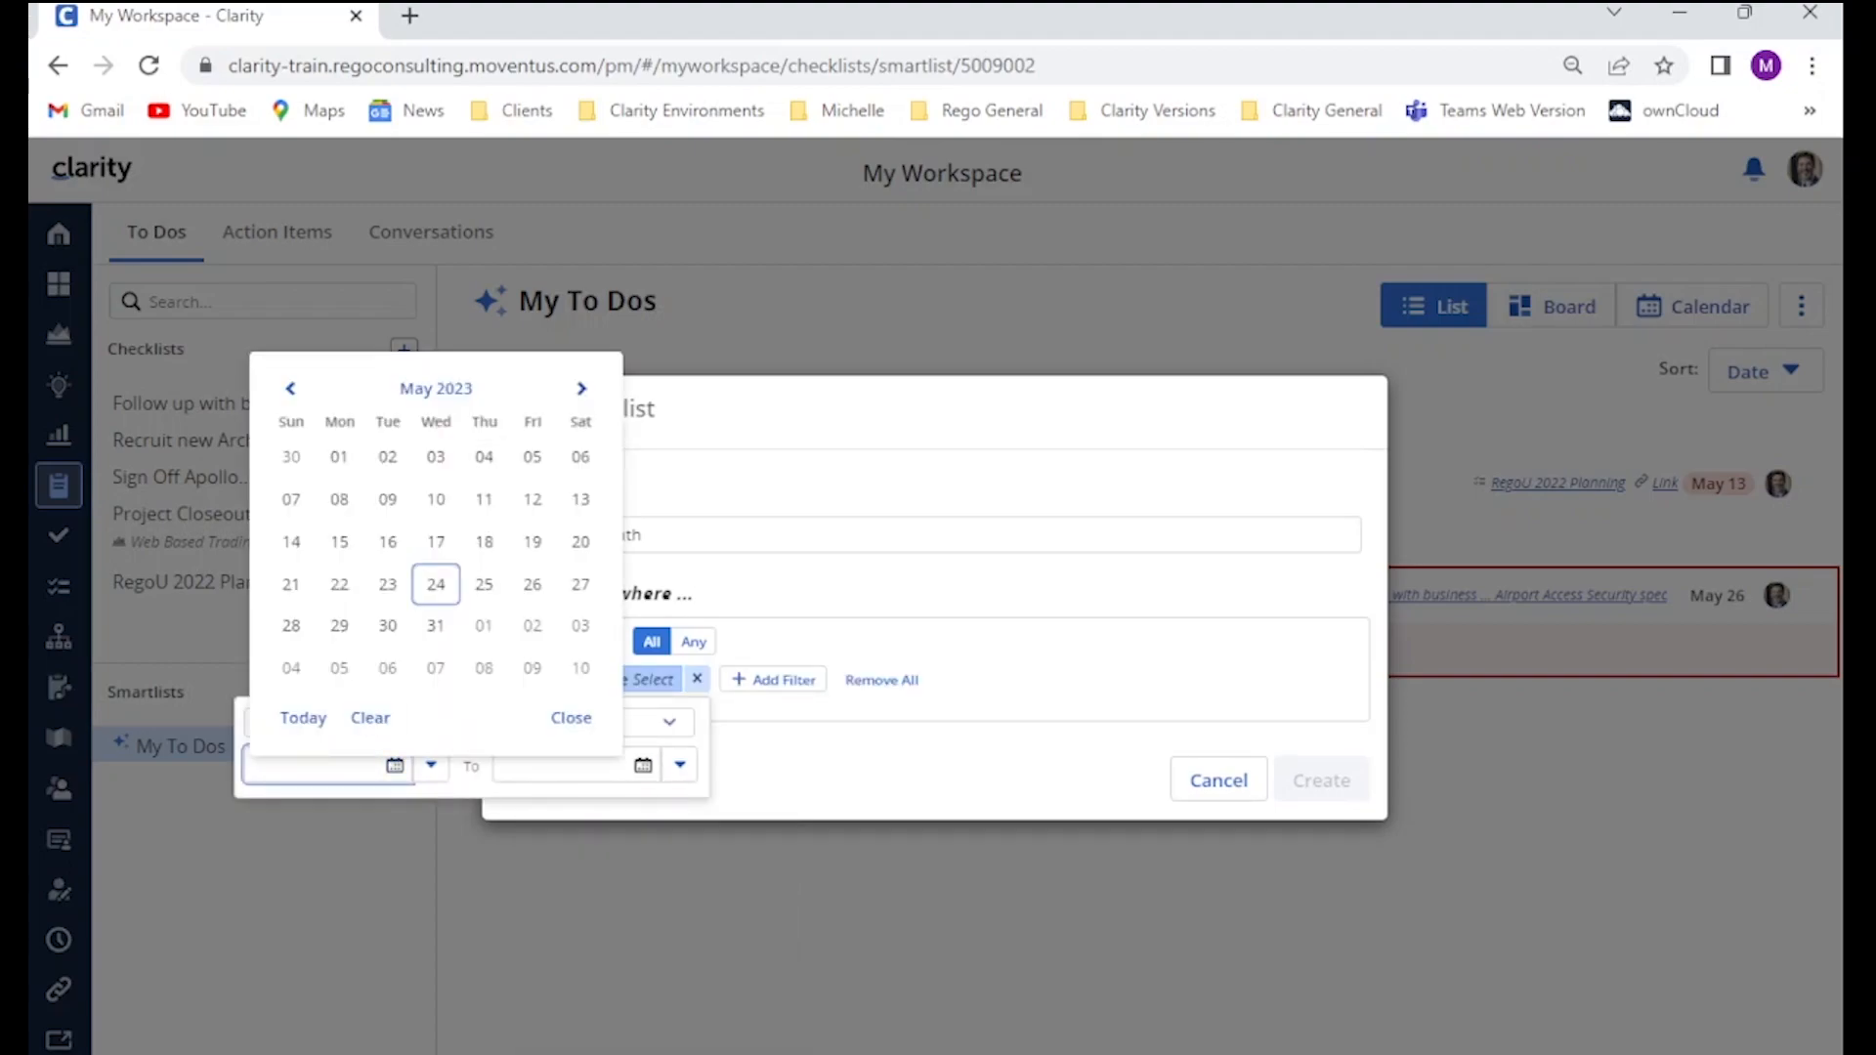
{"action": "left_click", "coordinate": [581, 388]}
{"action": "left_click", "coordinate": [484, 456]}
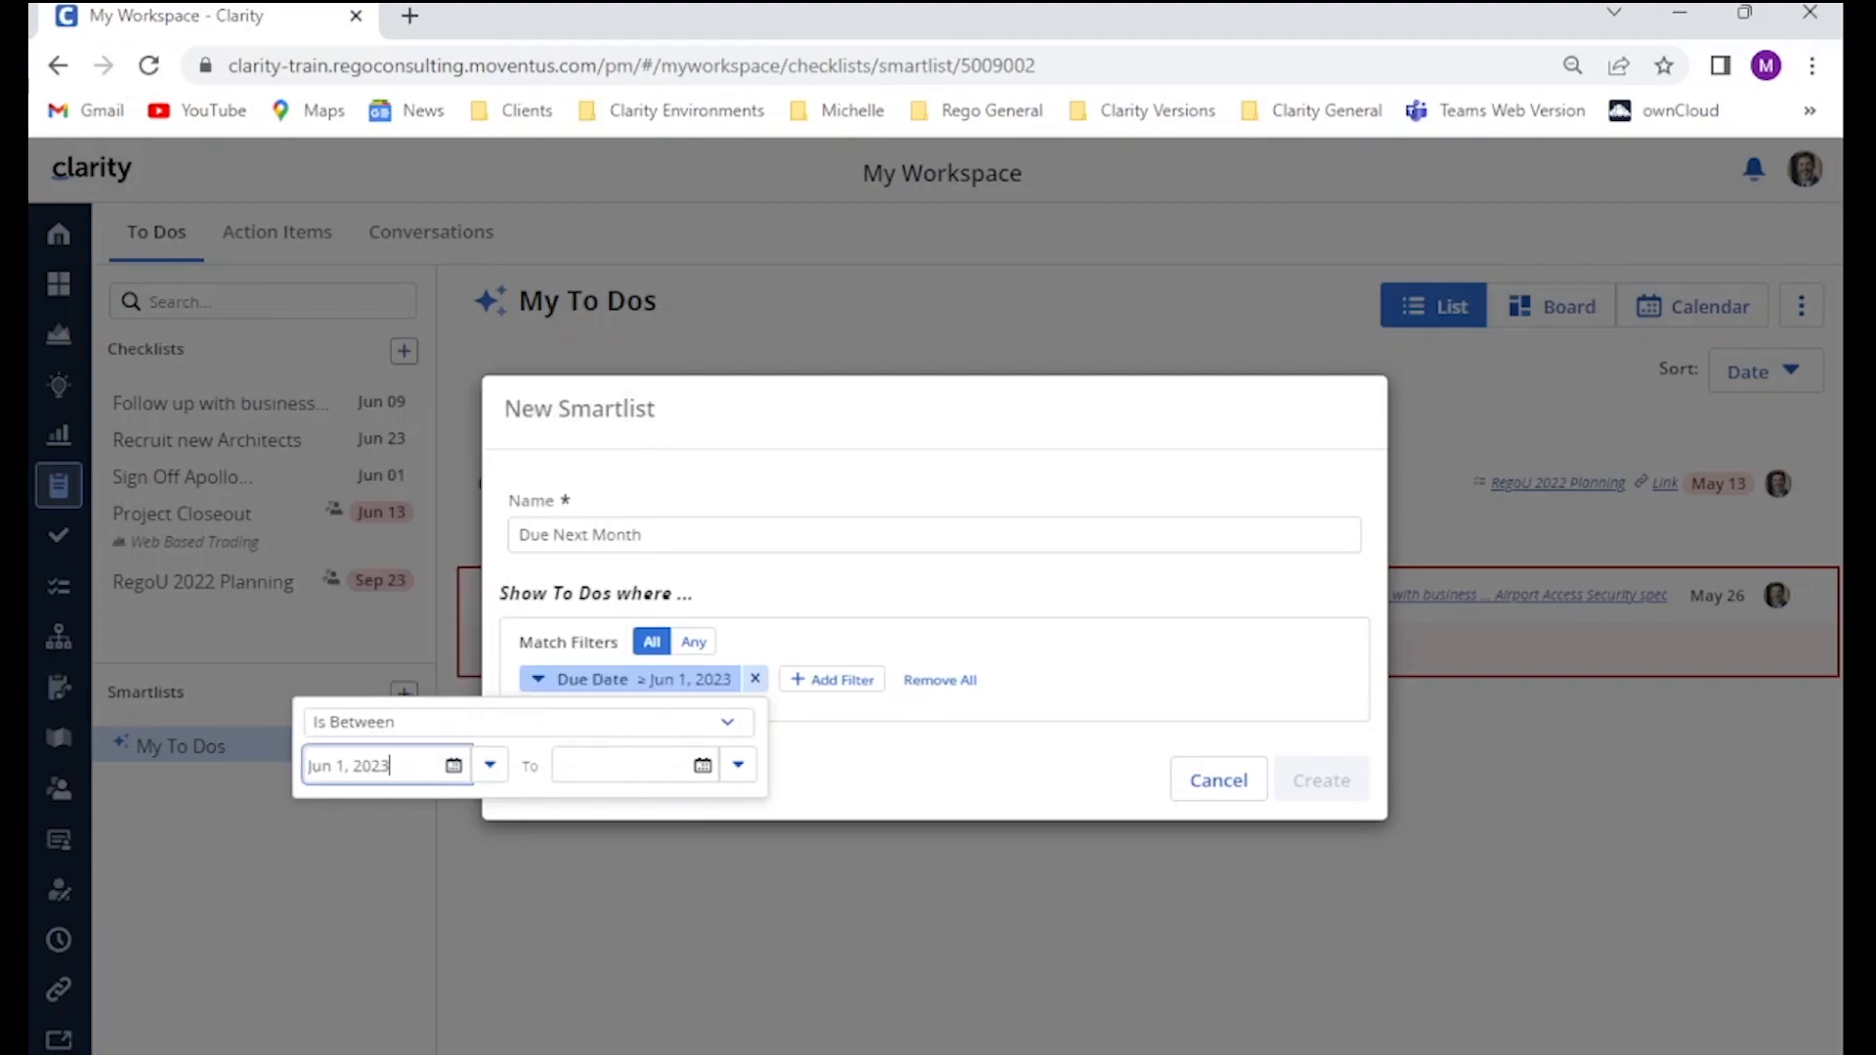
{"action": "left_click", "coordinate": [625, 765]}
{"action": "left_click", "coordinate": [889, 389]}
{"action": "left_click", "coordinate": [840, 626]}
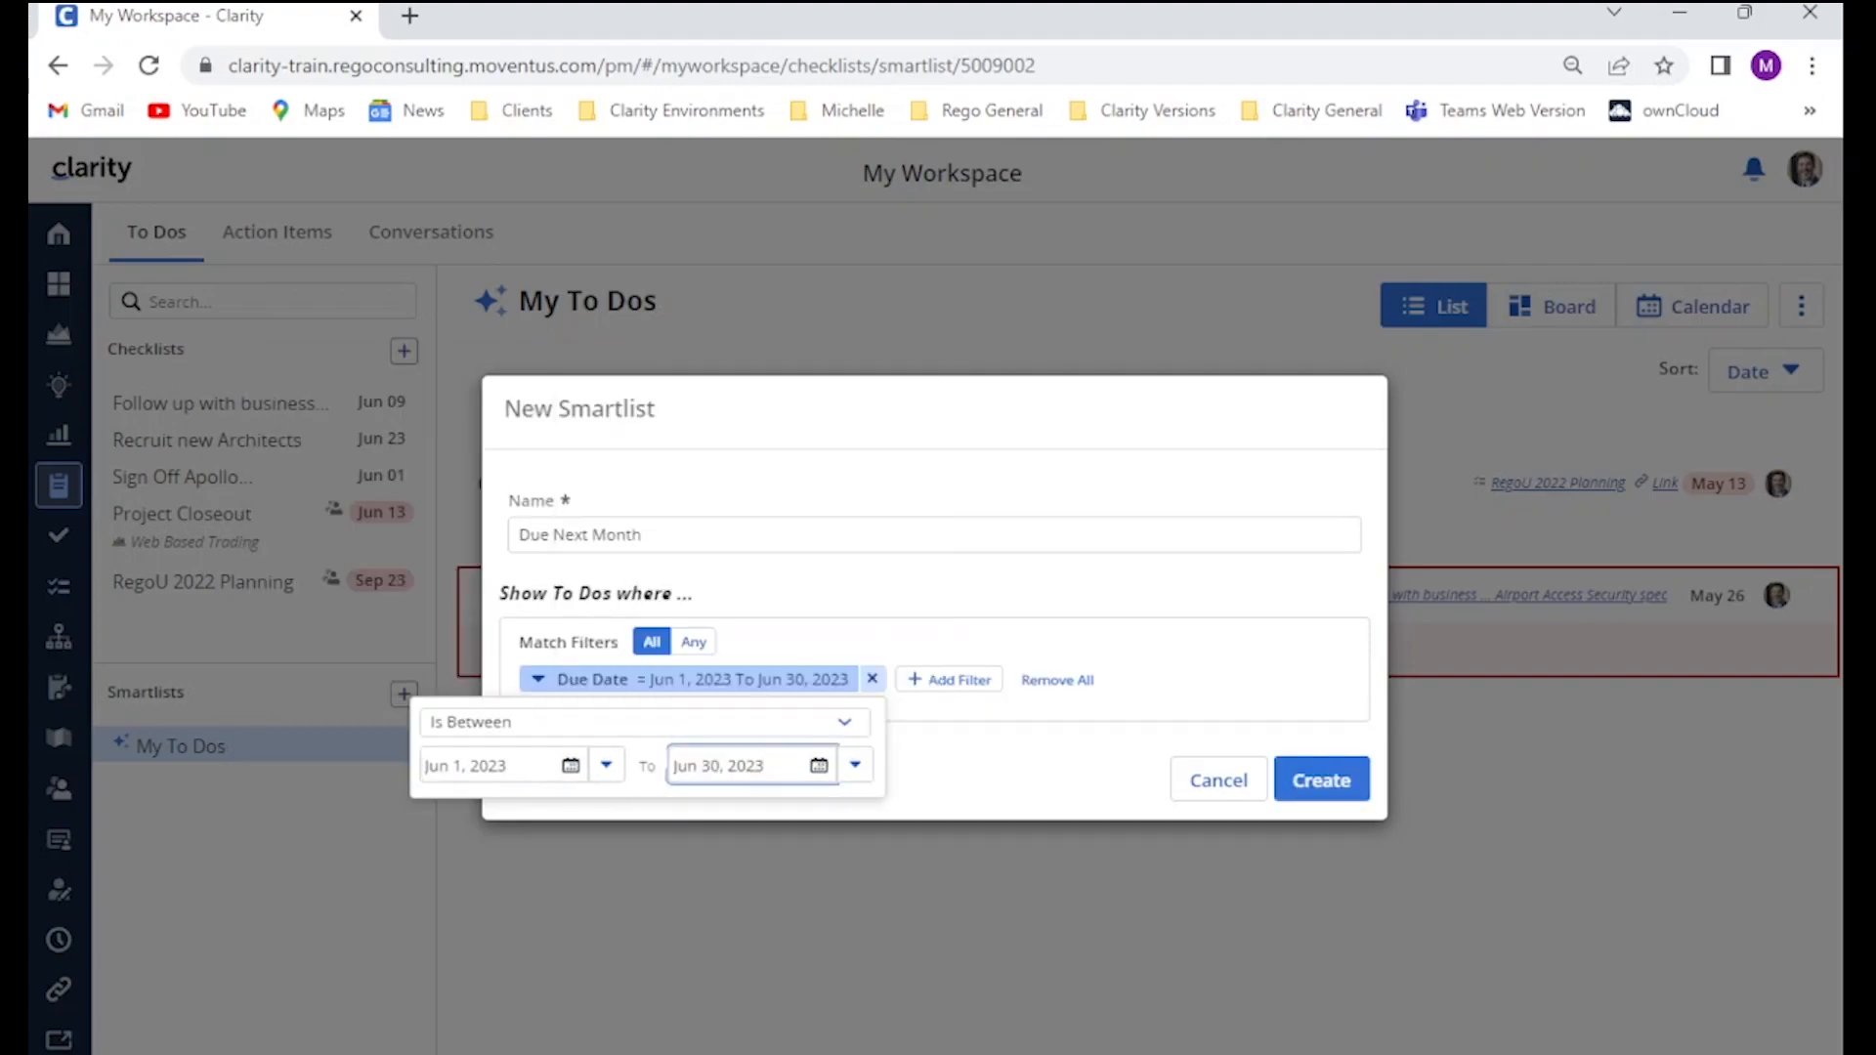
{"action": "key", "text": "Escape"}
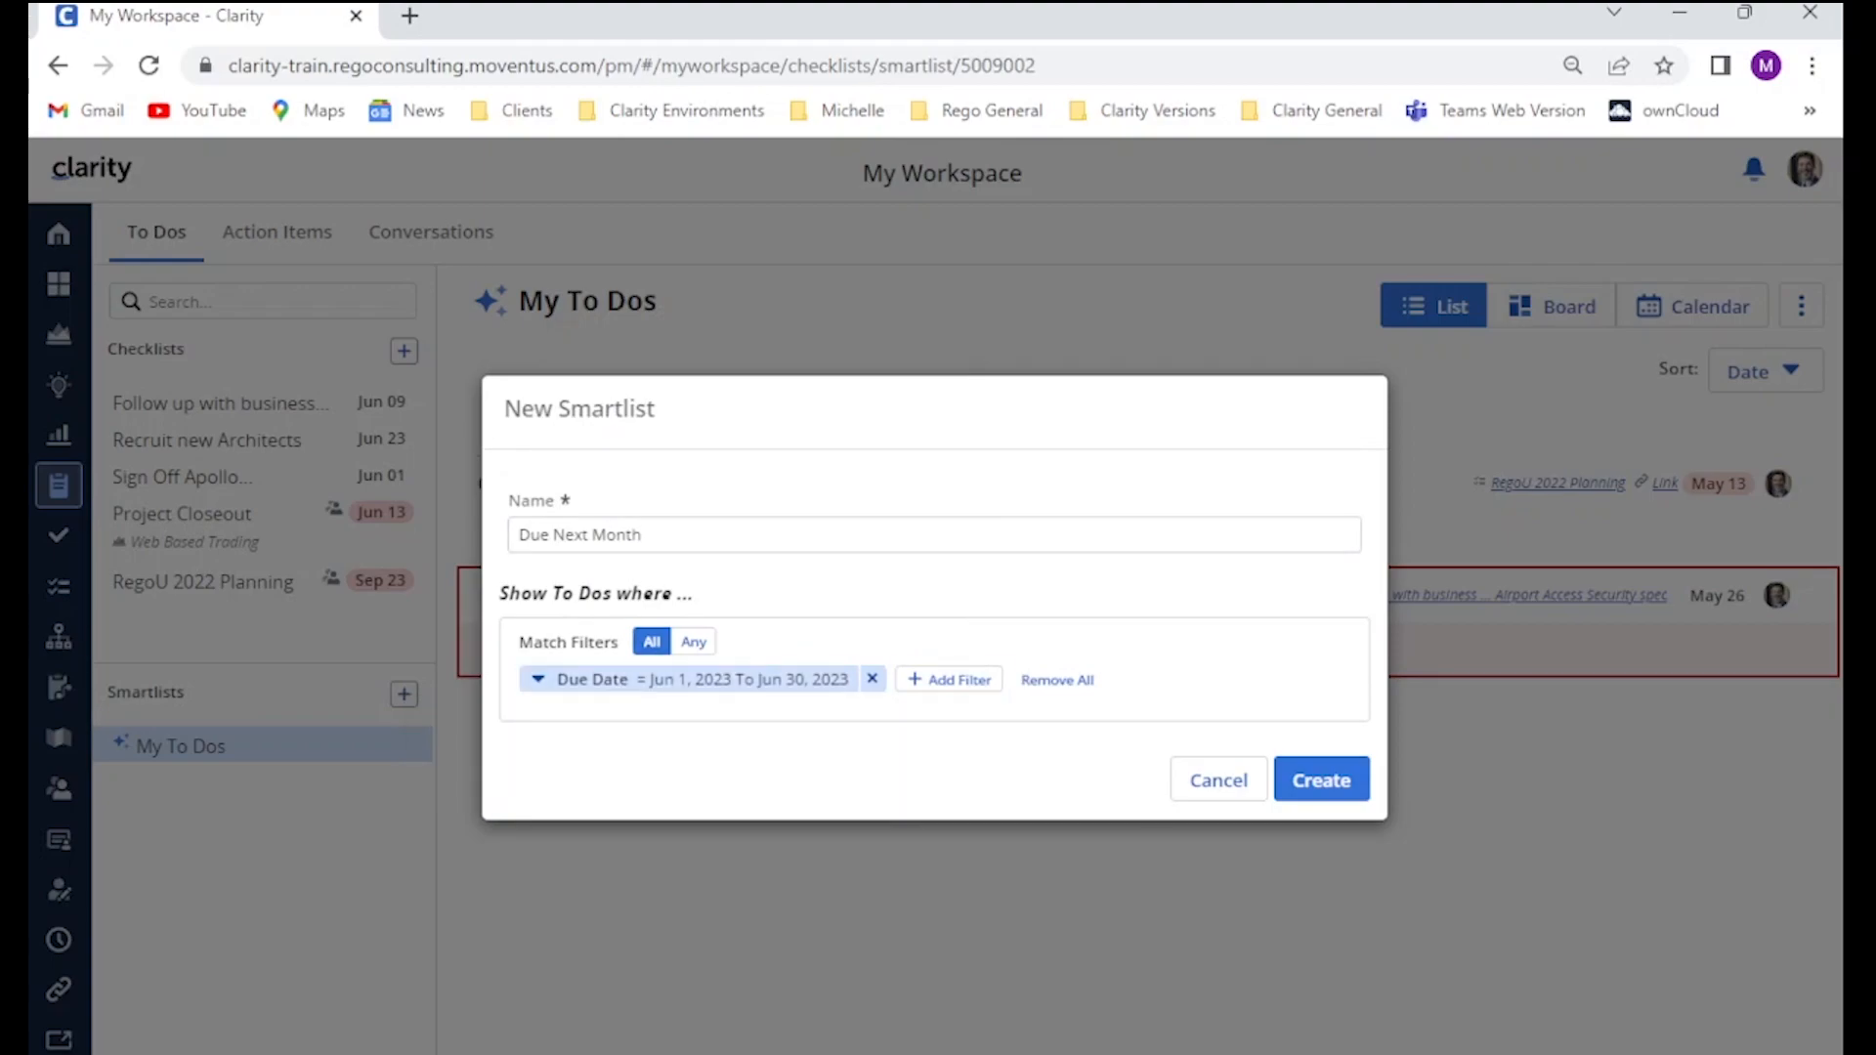
{"action": "left_click", "coordinate": [1322, 780]}
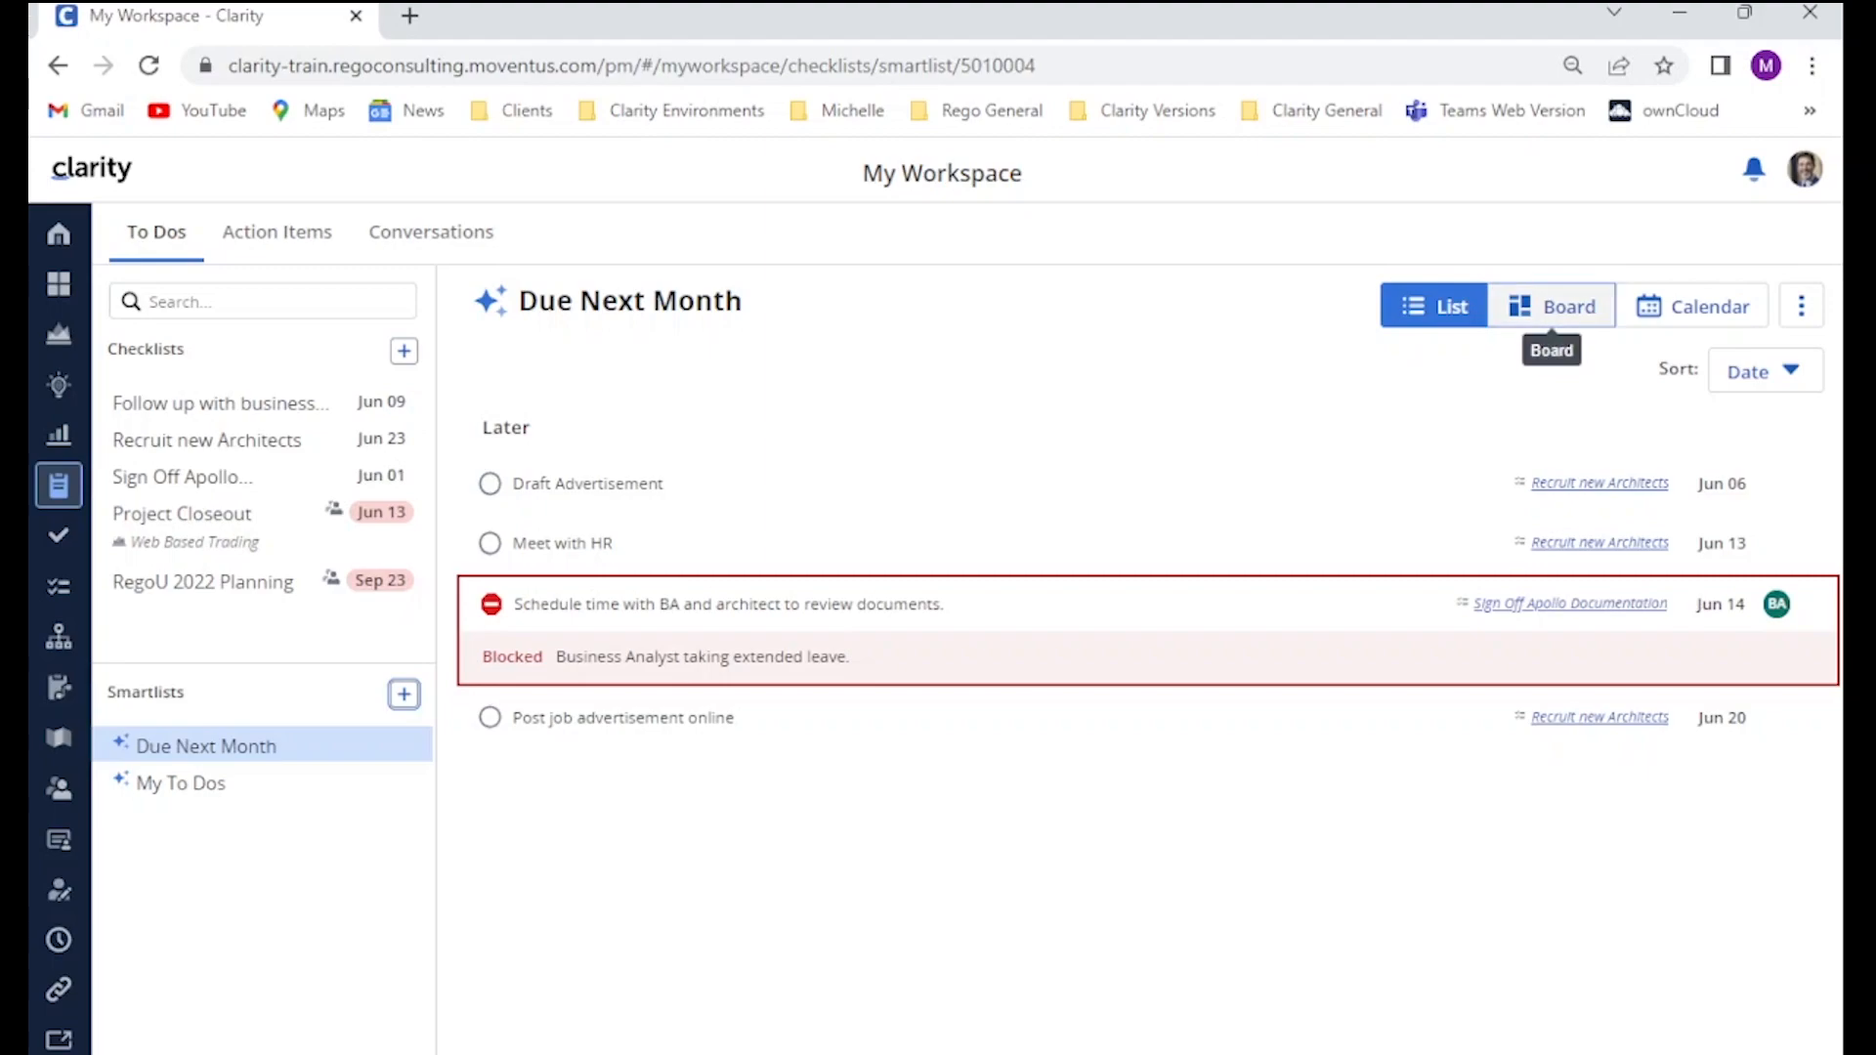
View the "Due Next Month" smartlist as a board, check its column choices, and show it as a calendar for June 2023.
{"action": "left_click", "coordinate": [1554, 307]}
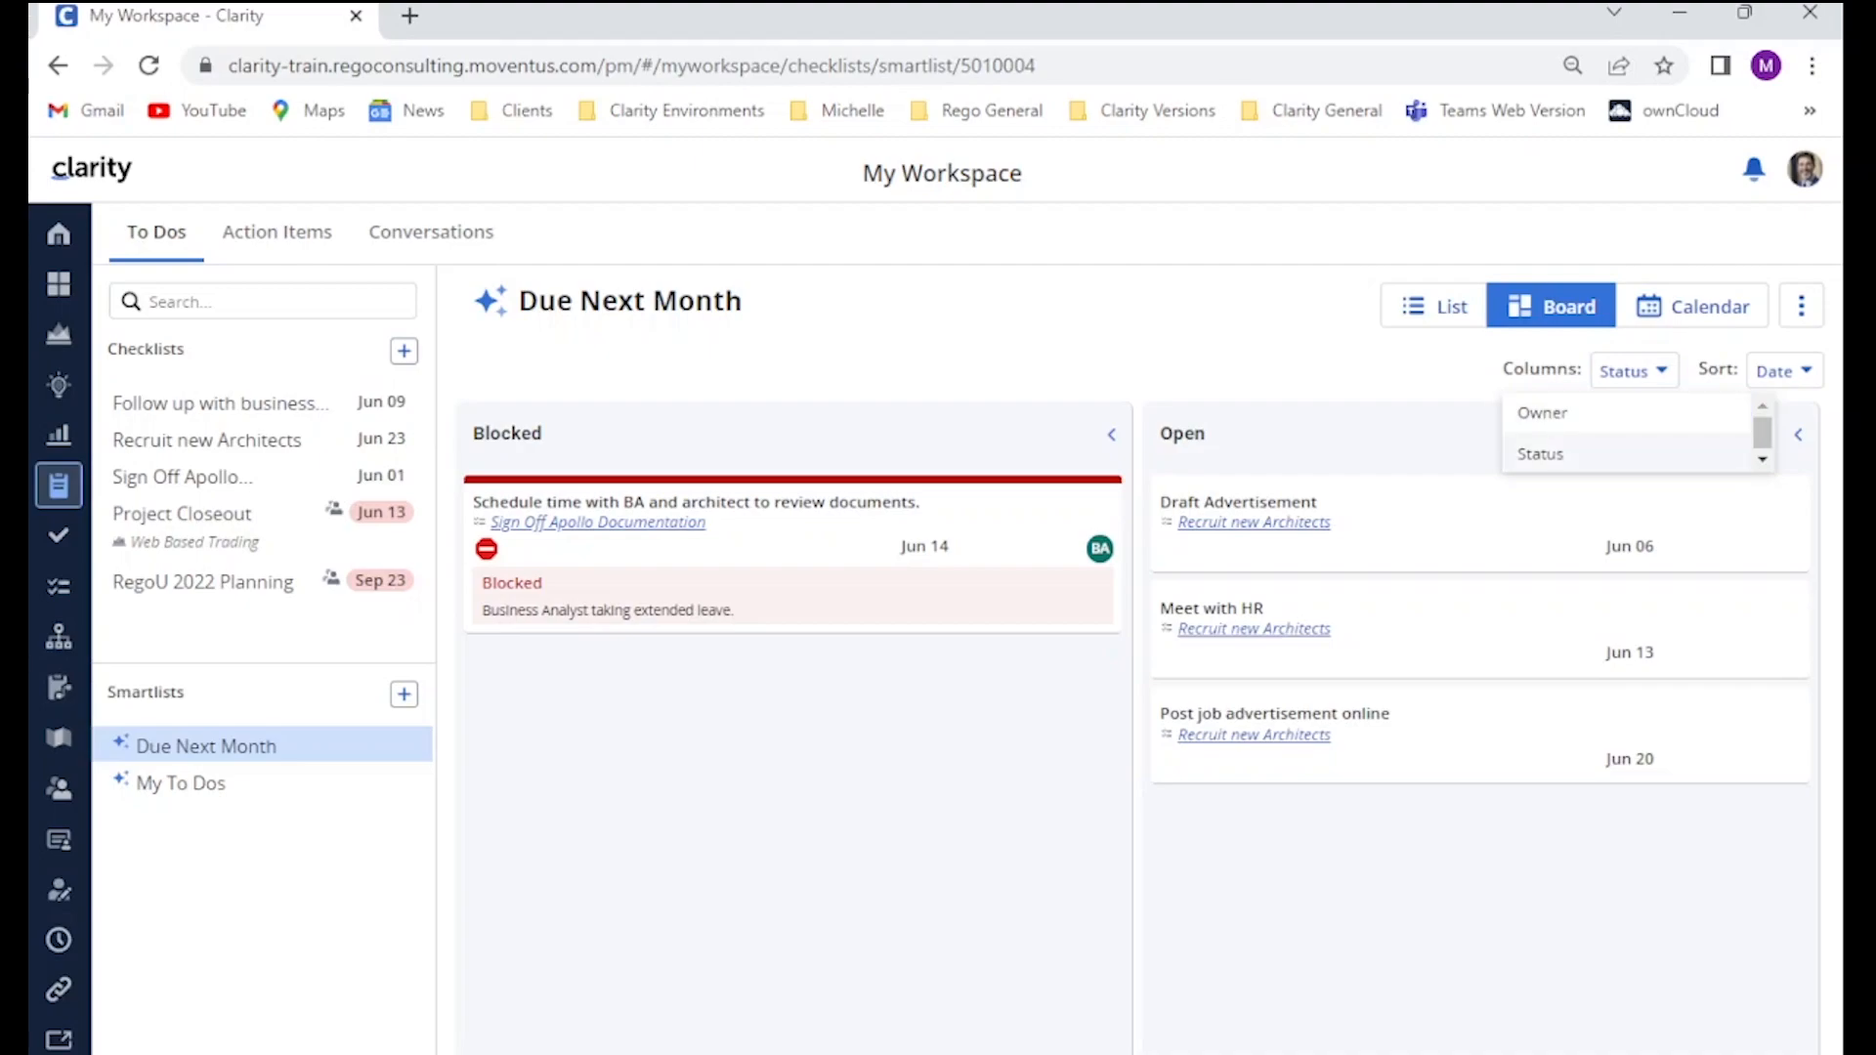
{"action": "left_click", "coordinate": [1635, 371]}
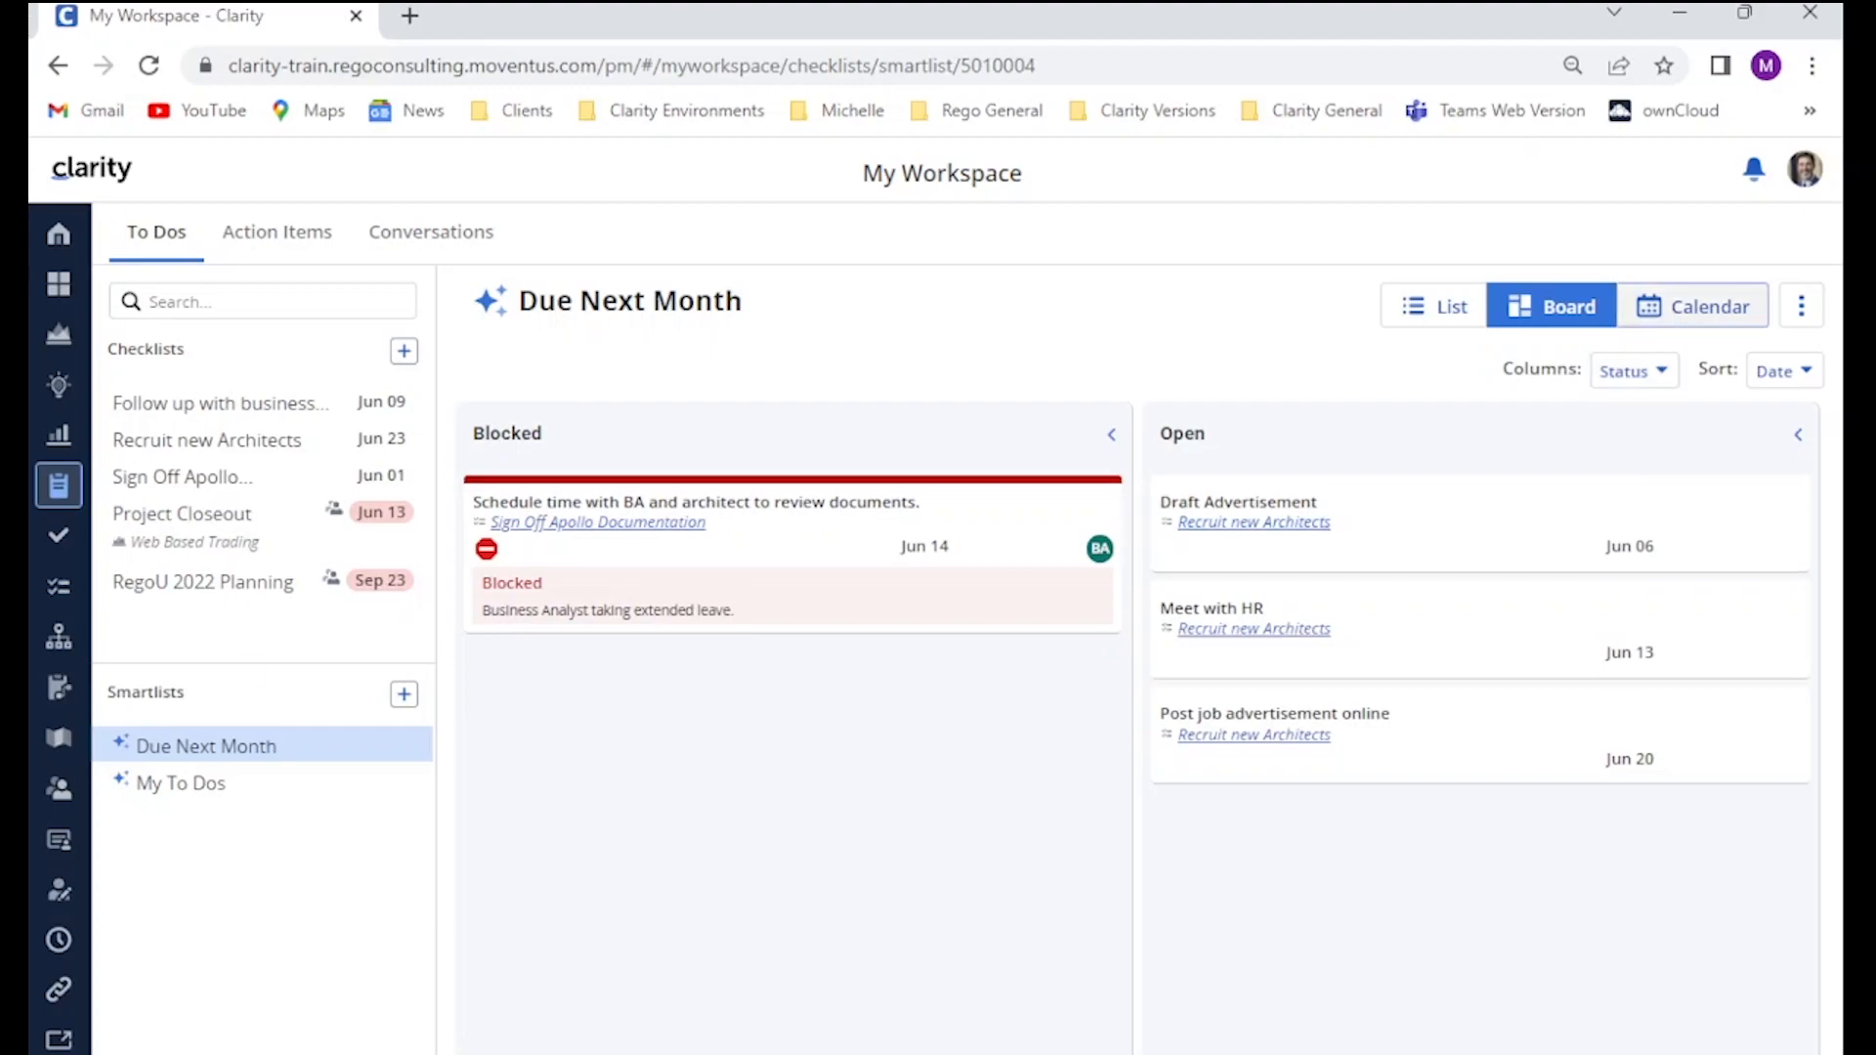
{"action": "left_click", "coordinate": [1692, 306]}
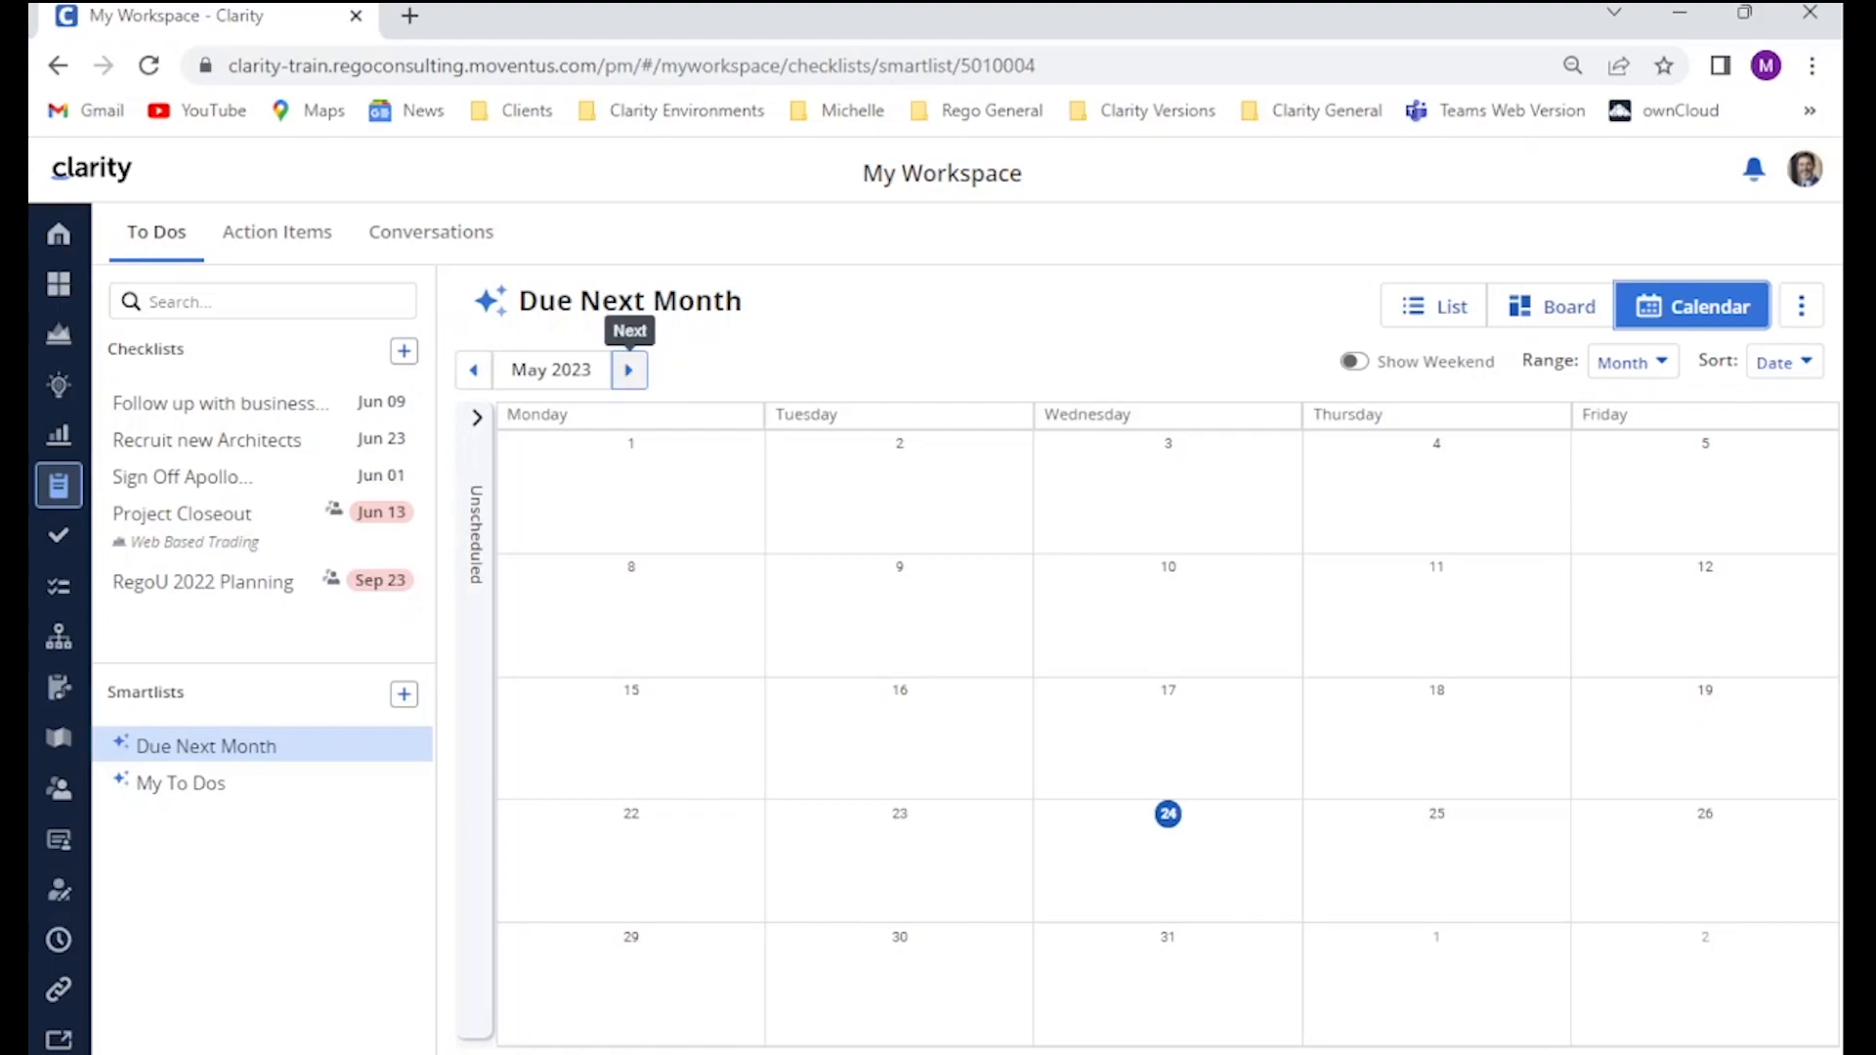
{"action": "left_click", "coordinate": [628, 370]}
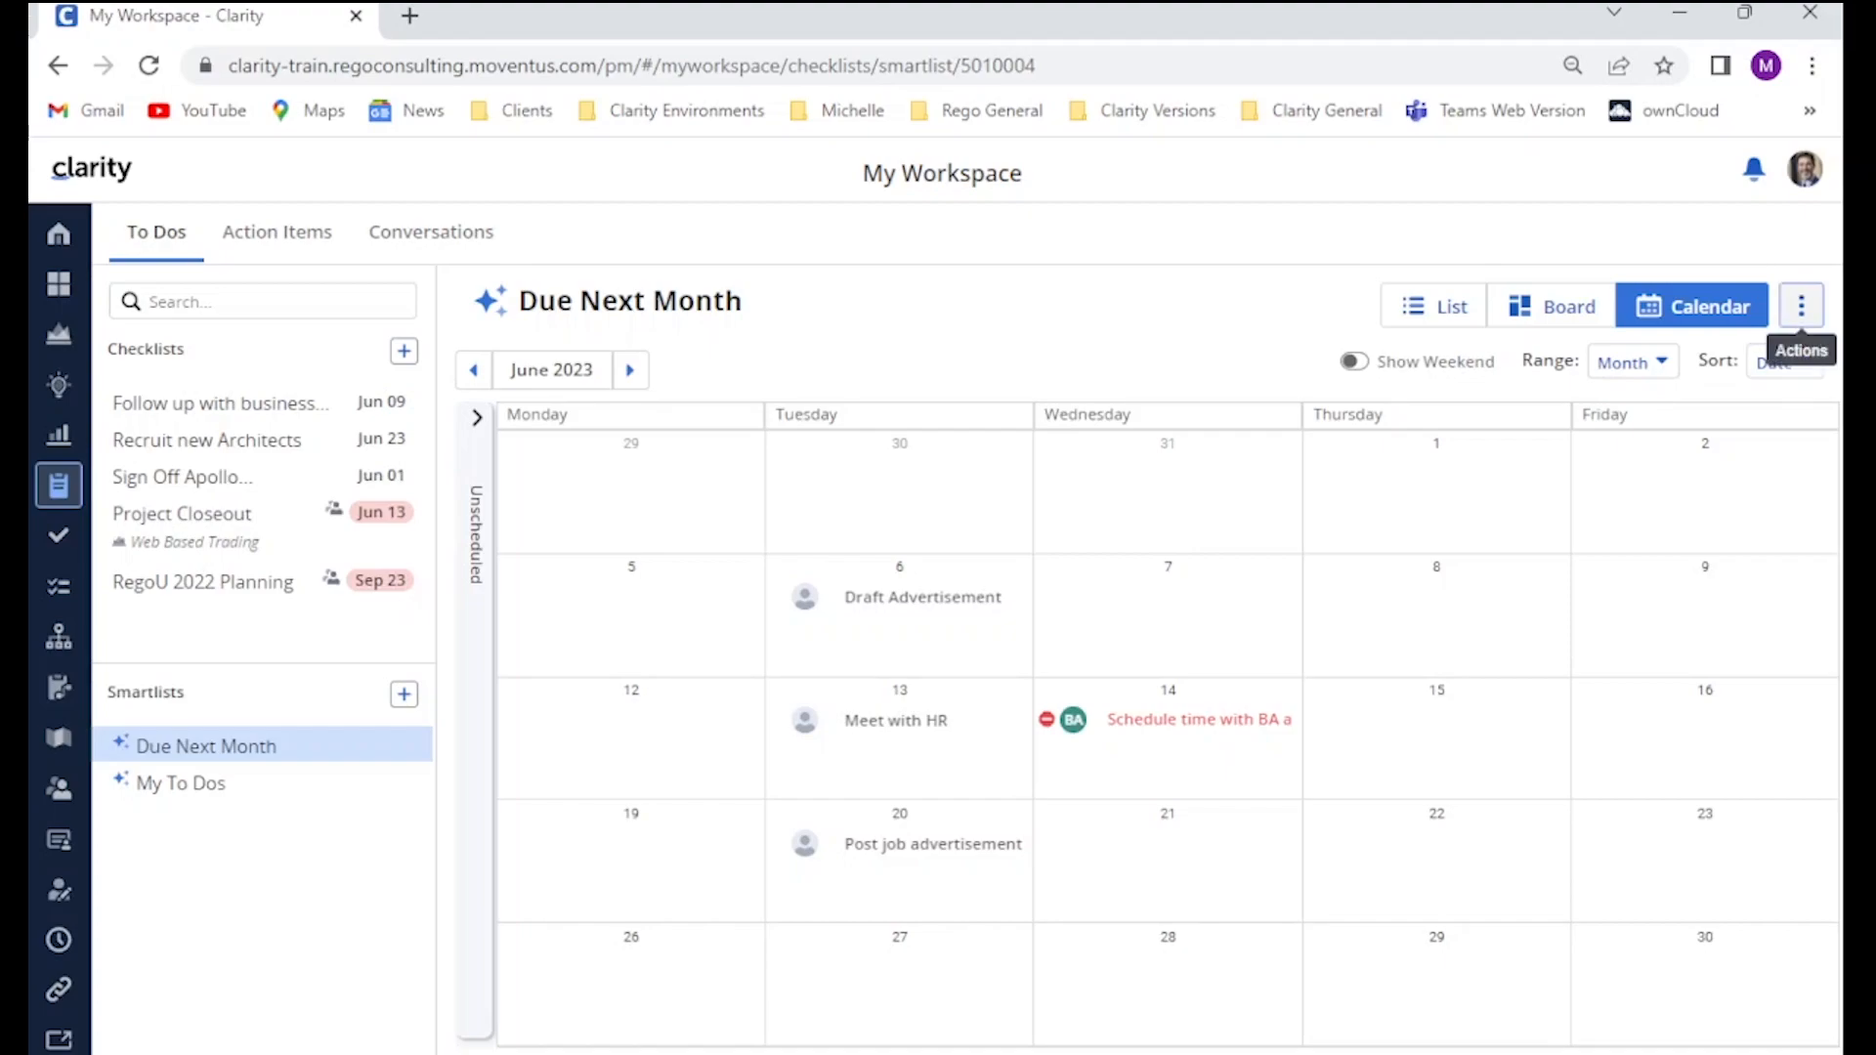
Review the "Due Next Month" smartlist's name and filter settings without changing them, and check its available edit and delete actions.
{"action": "left_click", "coordinate": [1801, 306]}
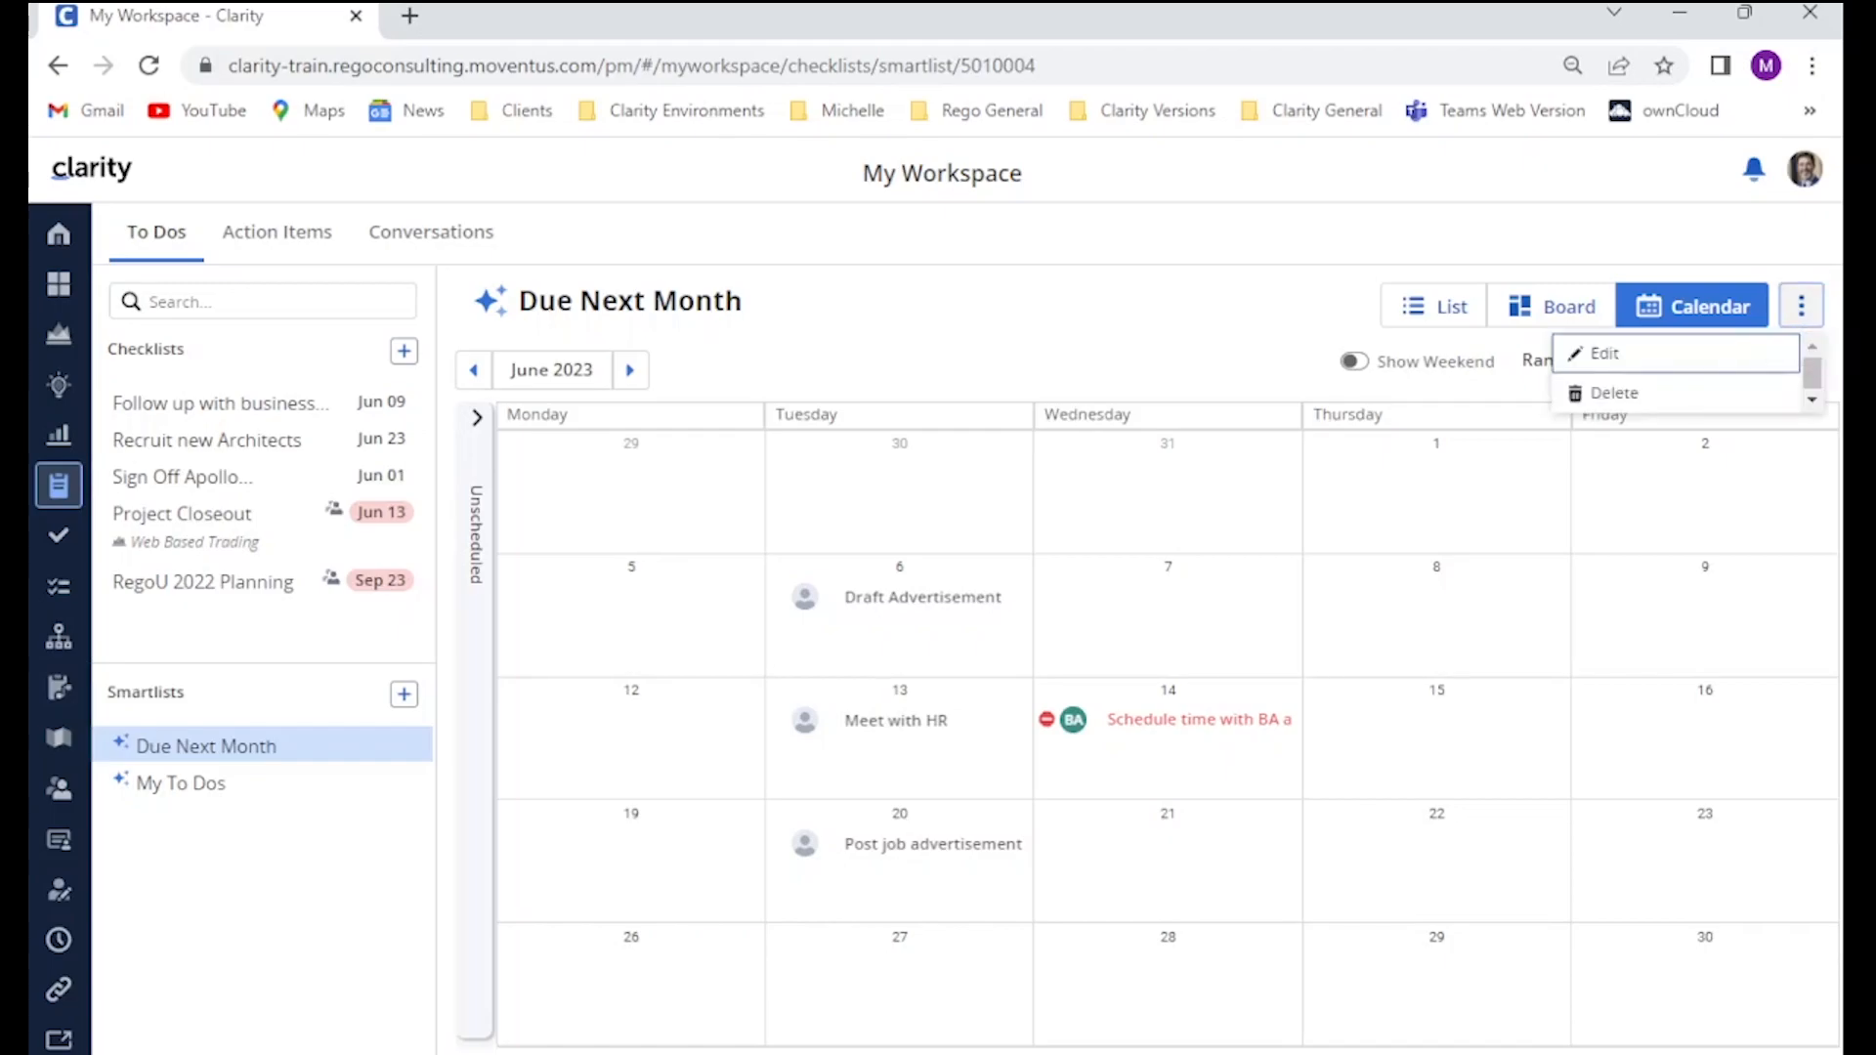
{"action": "left_click", "coordinate": [1622, 356]}
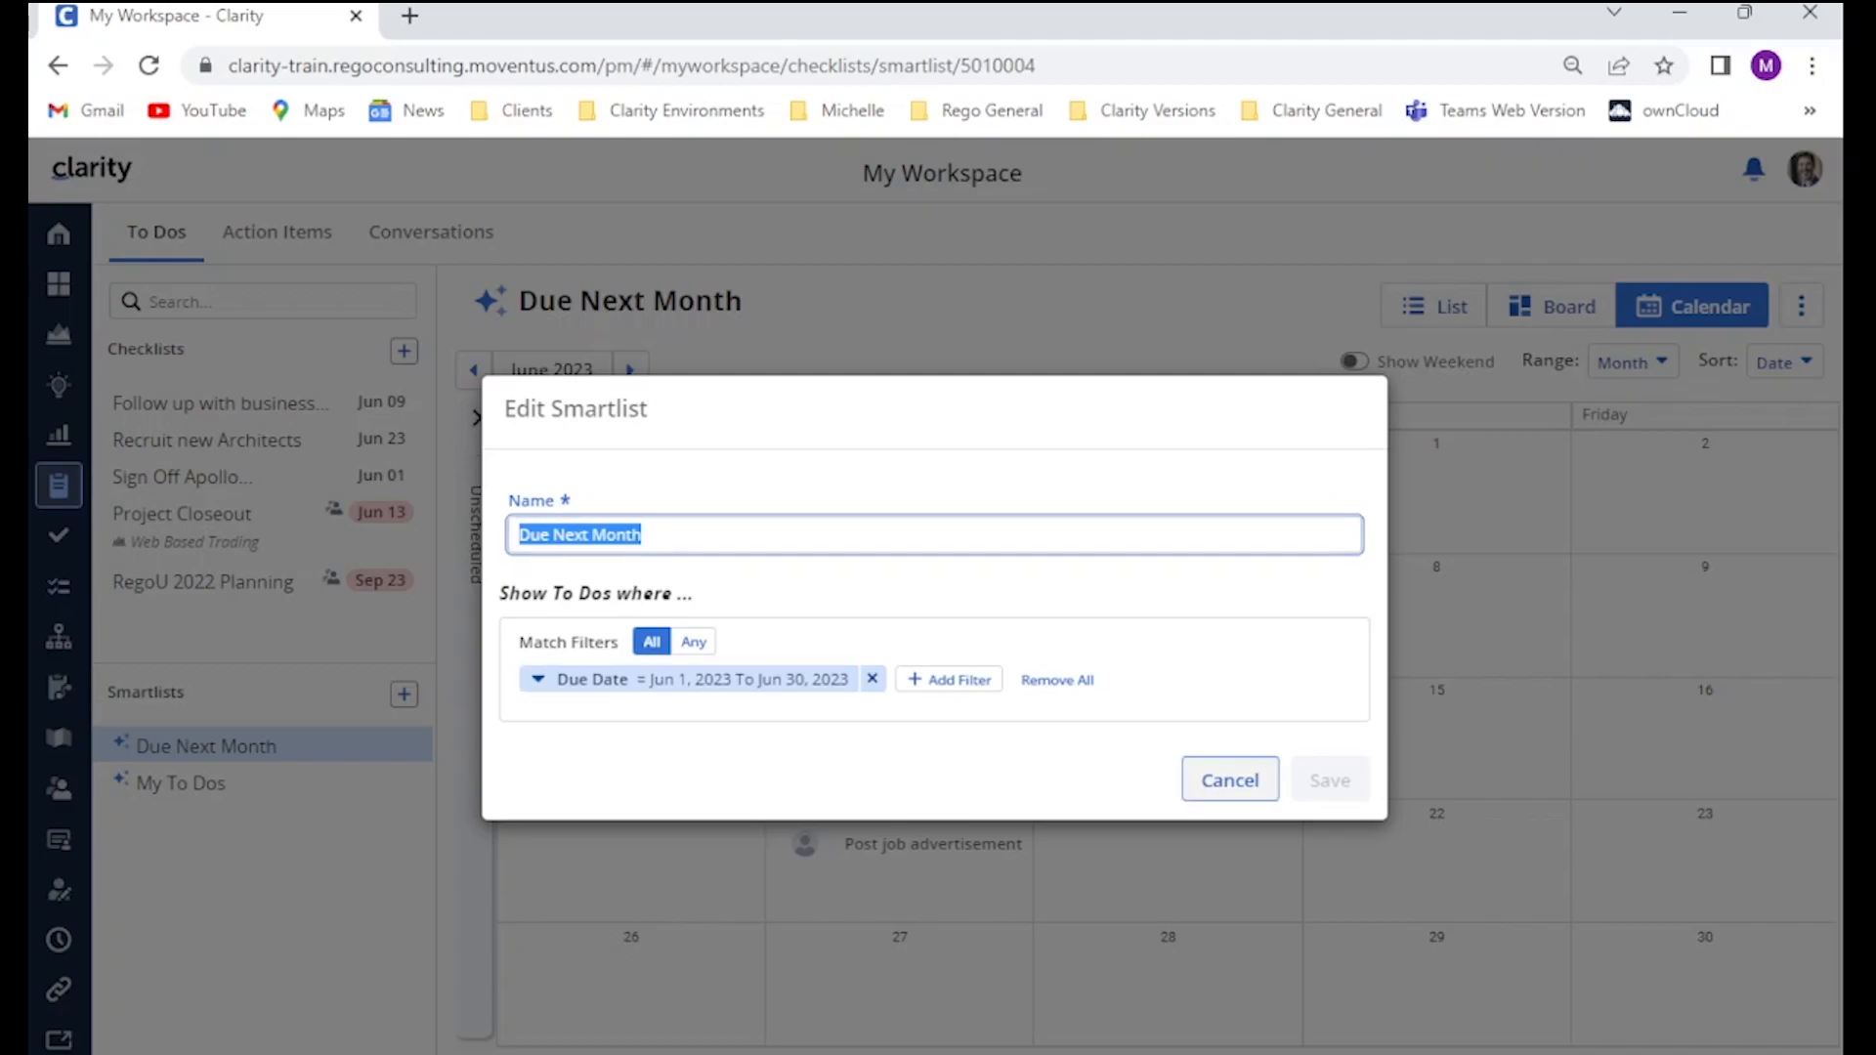
{"action": "left_click", "coordinate": [1230, 779]}
{"action": "left_click", "coordinate": [1802, 307]}
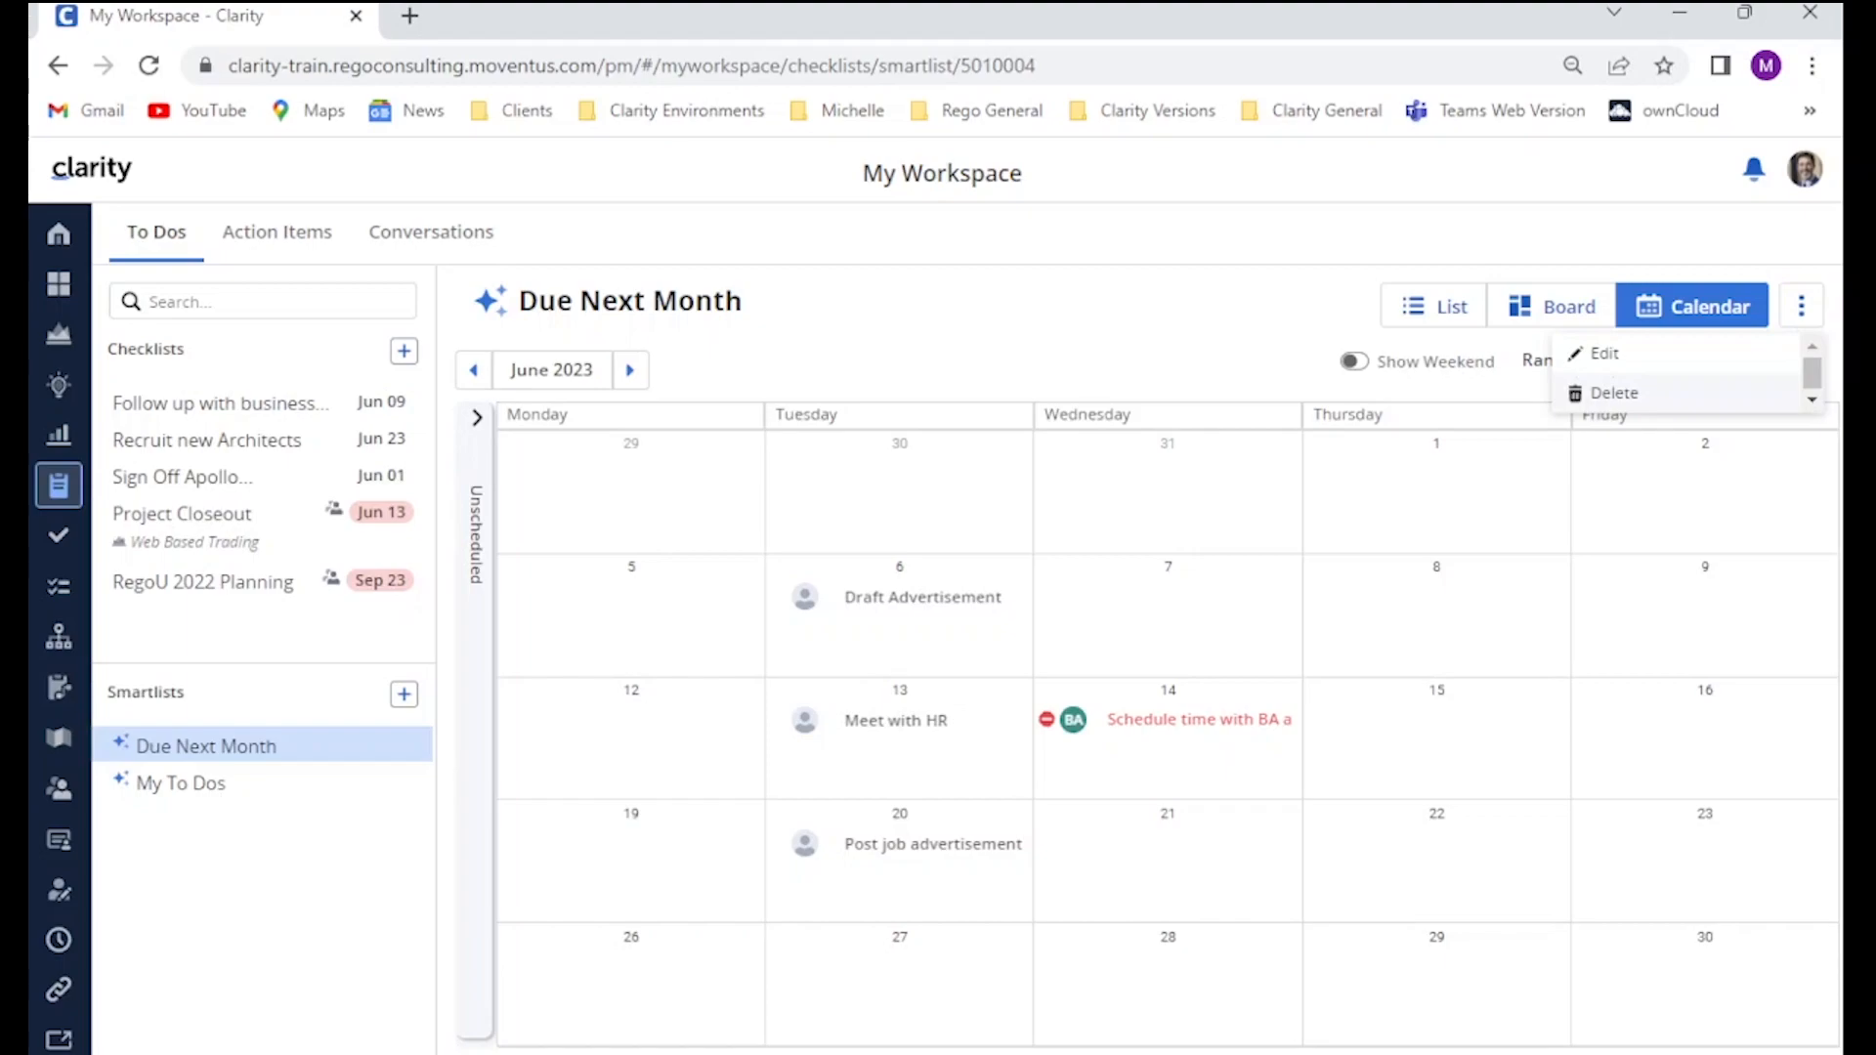
{"action": "left_click", "coordinate": [381, 514]}
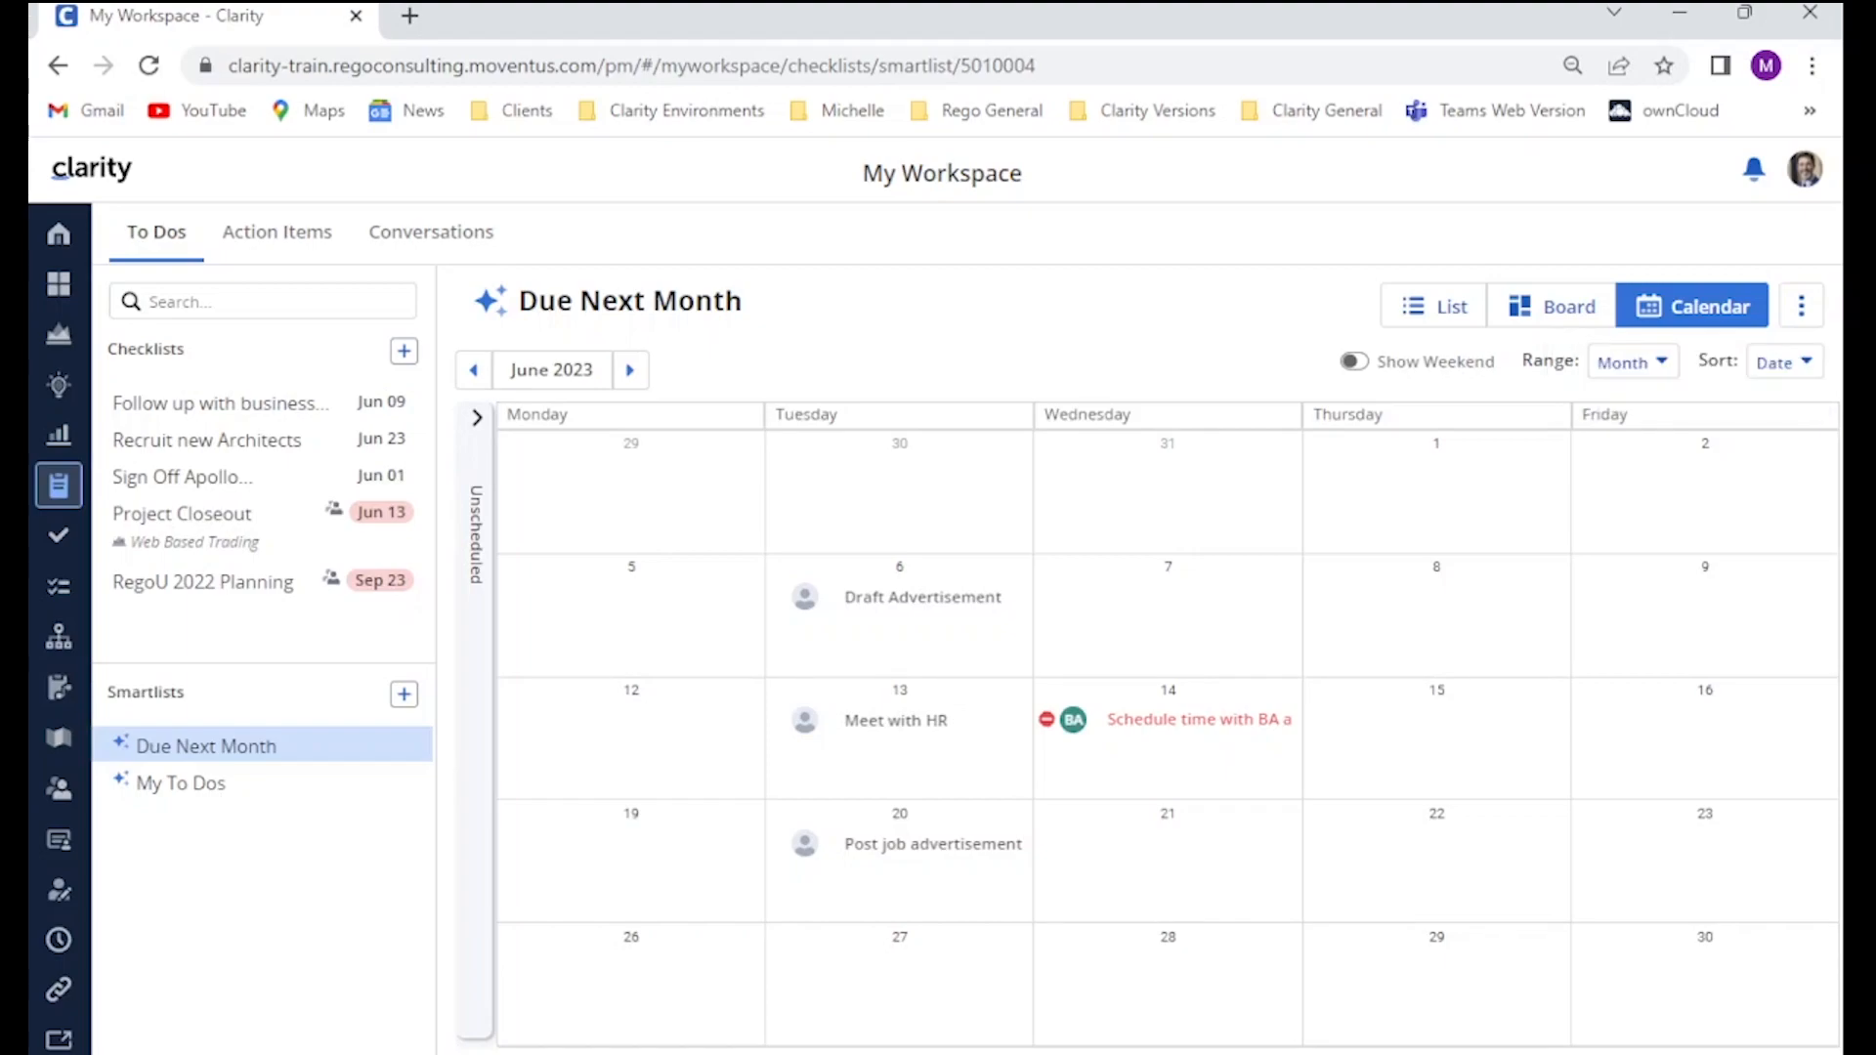